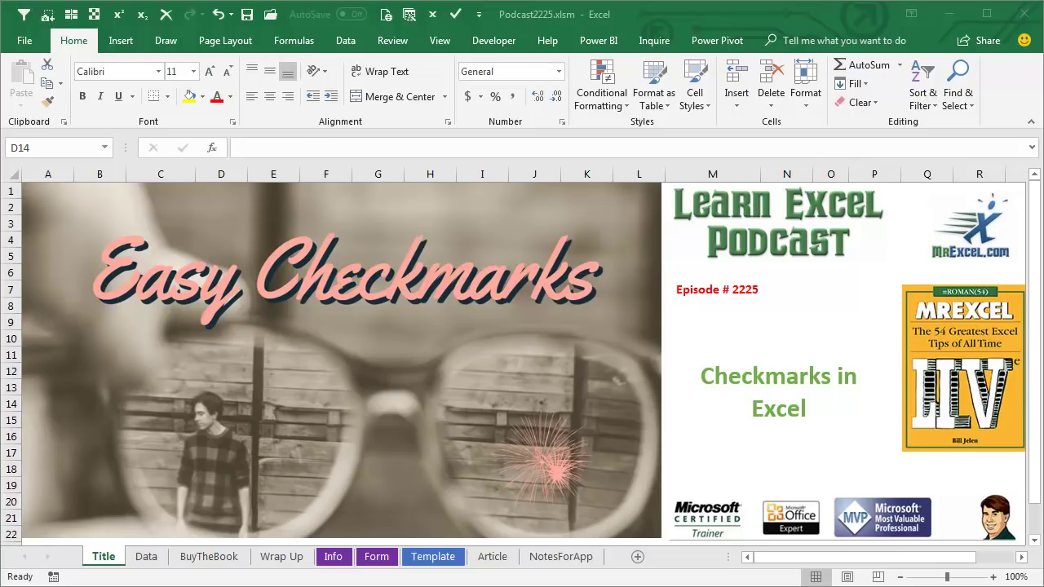
Switch to the Data sheet and return to the top of the Accounting Closing Checklist.
left_click(146, 558)
scroll(323, 243, "up", 3)
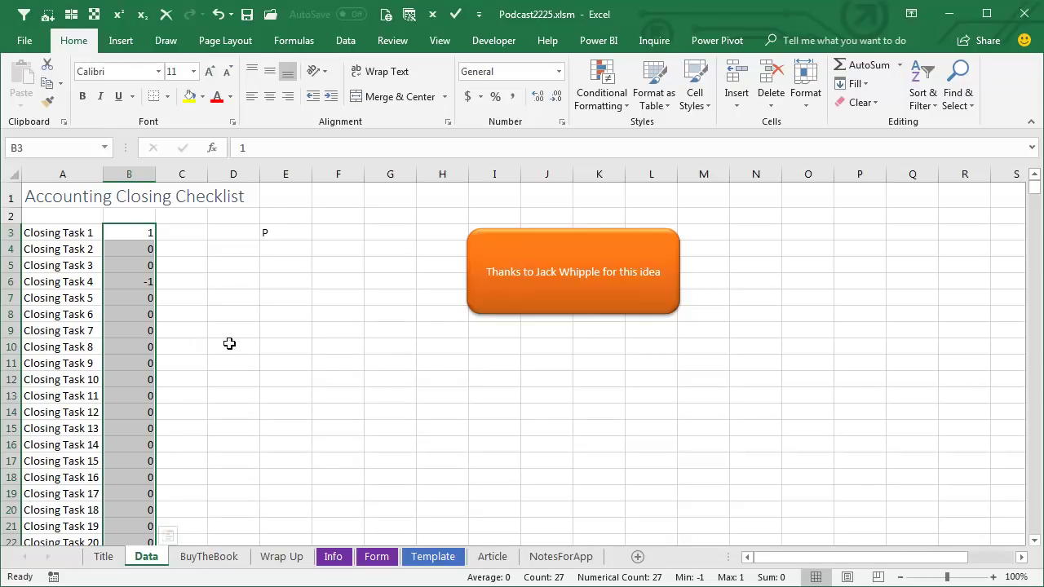
Give cell E3's letter P the Wingdings 2 font so it shows as a checkmark.
left_click(289, 234)
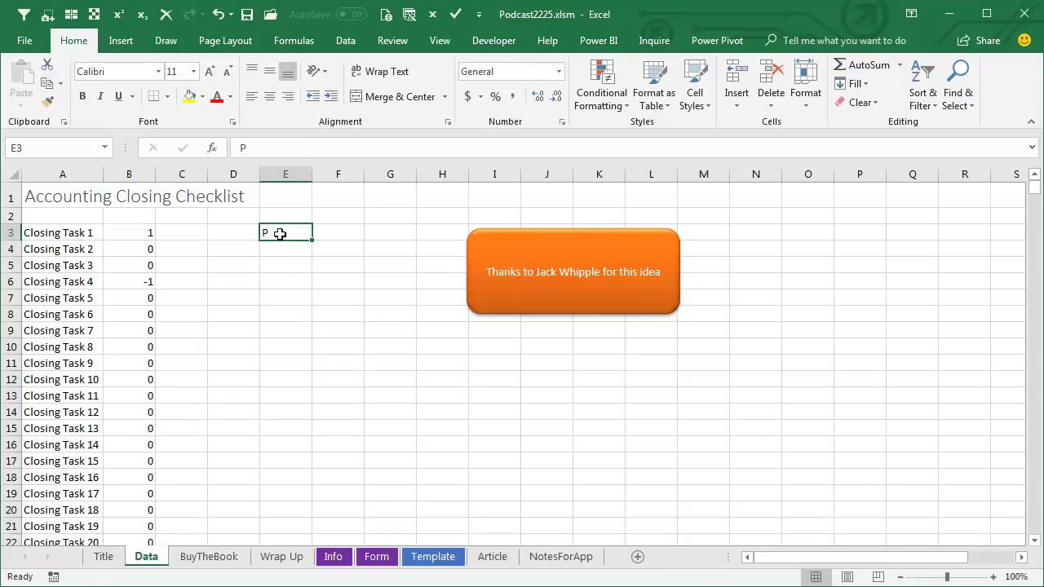
left_click(158, 71)
left_click_drag(299, 122, 299, 577)
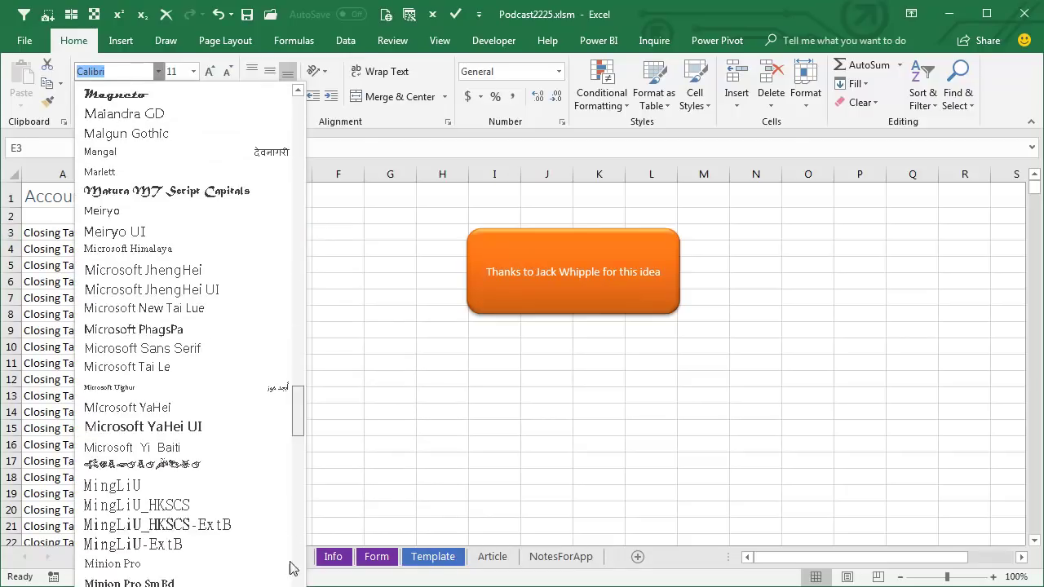
scroll(188, 327, "down", 3)
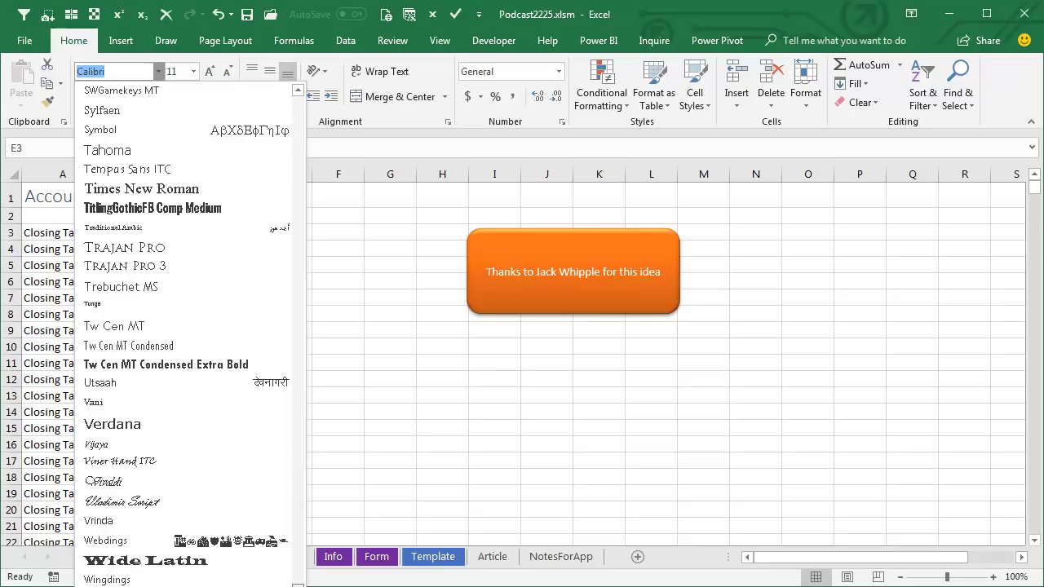
type("Wingdings 2")
key("Return")
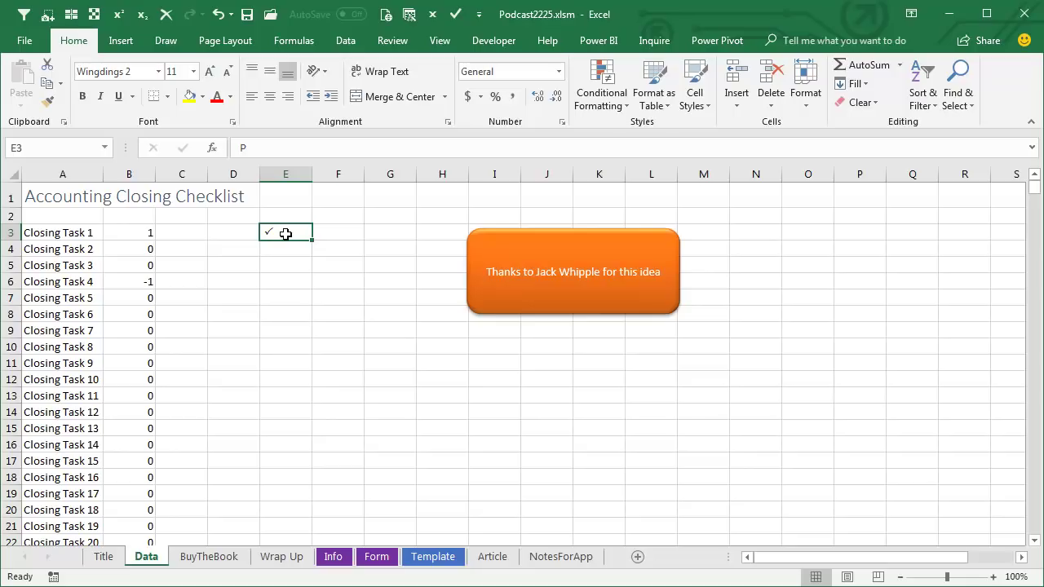
Select the status values B3:B29 and apply the 3 Symbols (Uncircled) icon set.
key("Left")
key("Left")
key("Left")
key("Left")
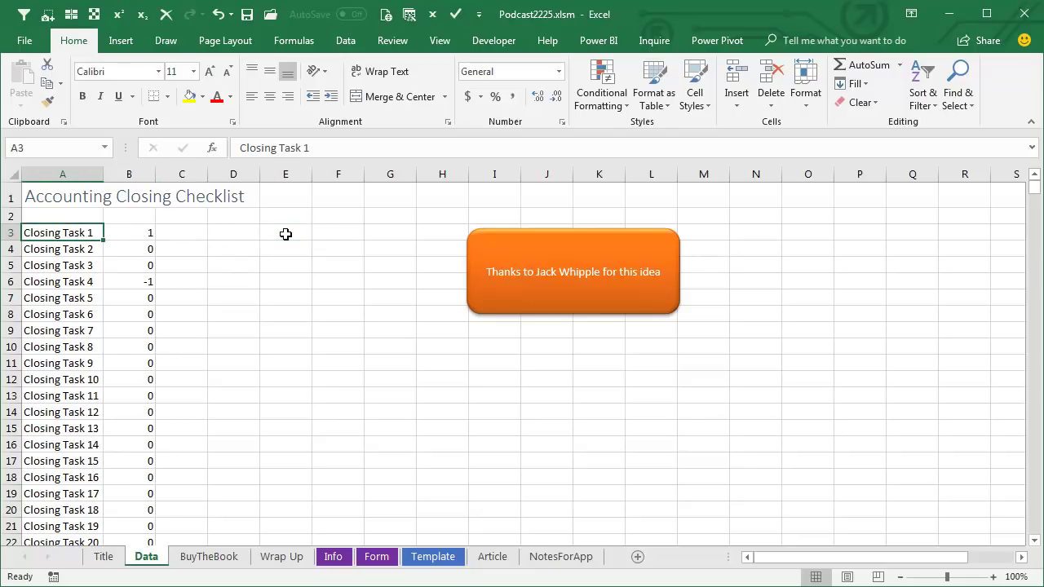
key("Right")
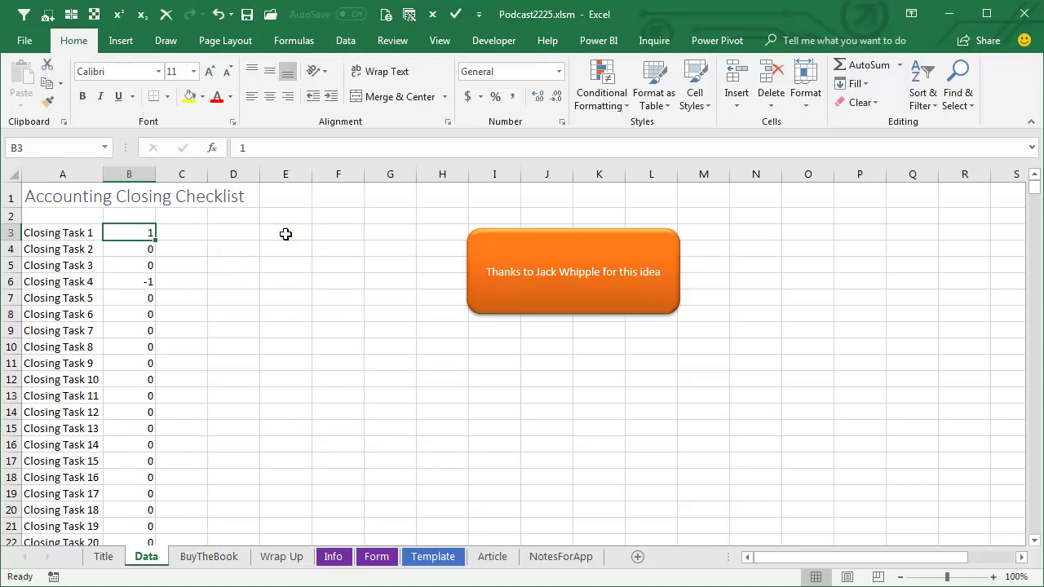
key("Down")
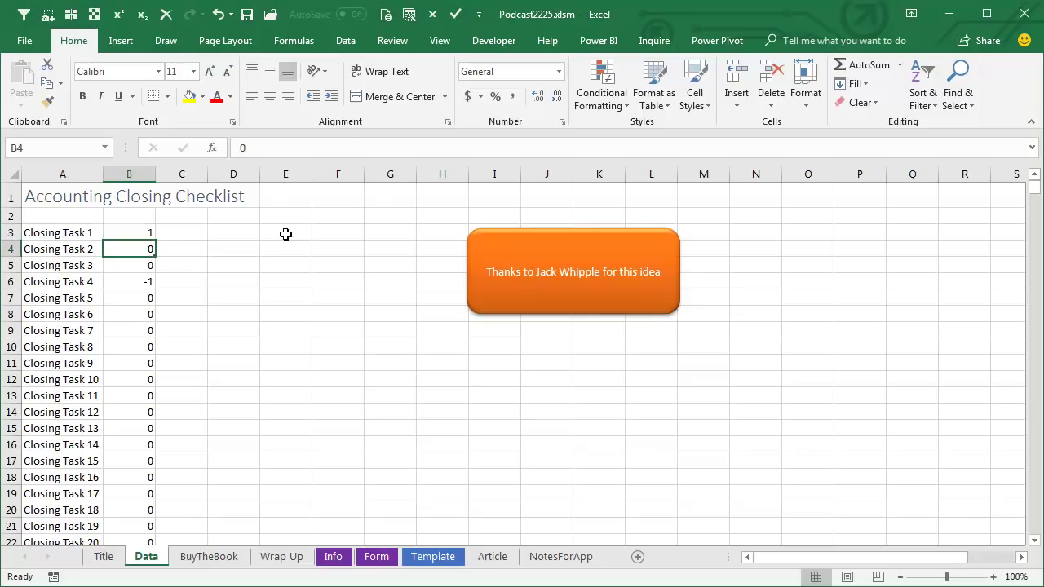
key("Down")
key("Down")
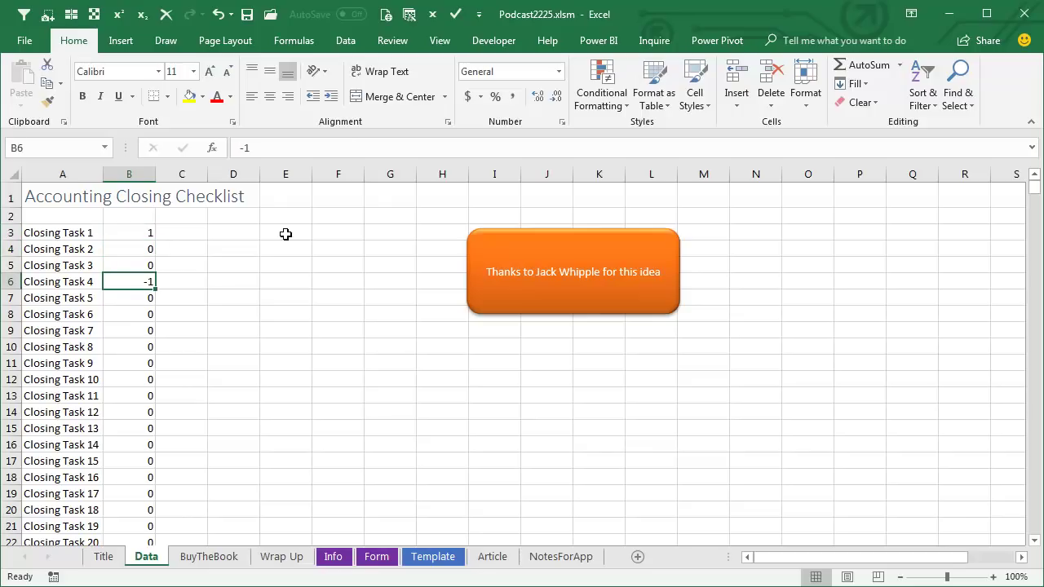
key("Up")
key("Up")
key("Up")
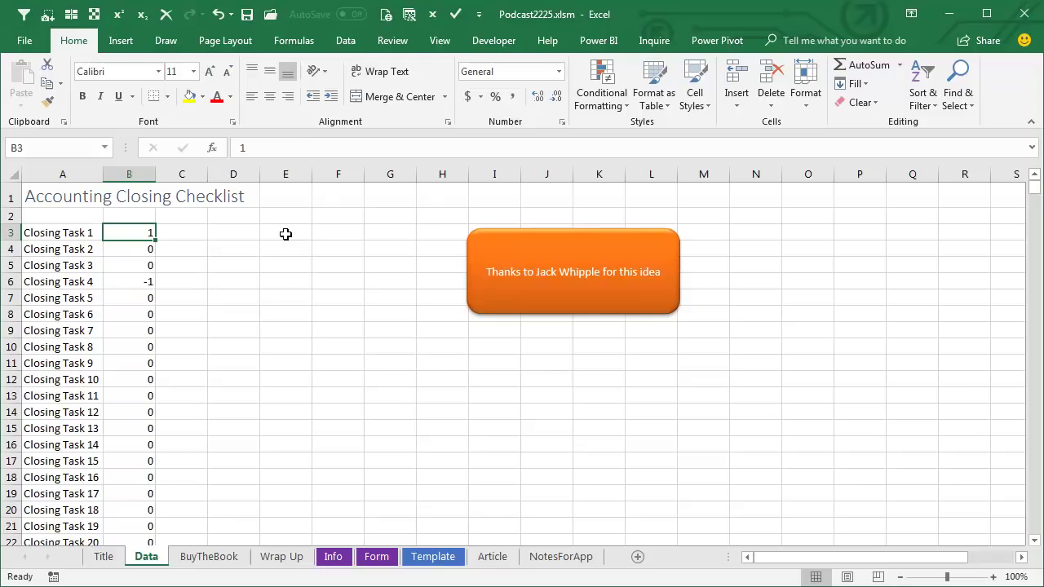
key("ctrl+shift+Down")
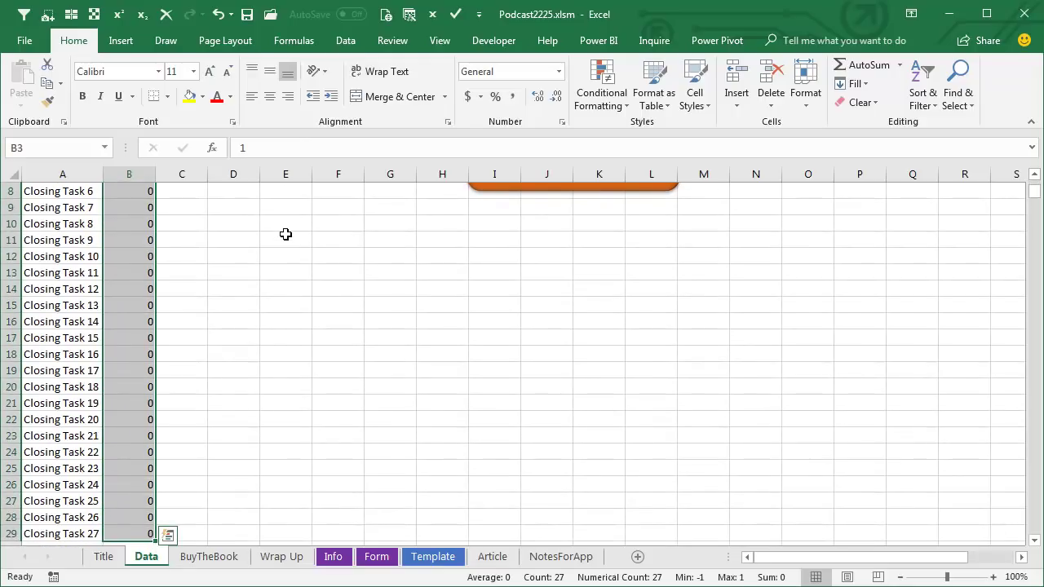
scroll(286, 234, "up", 3)
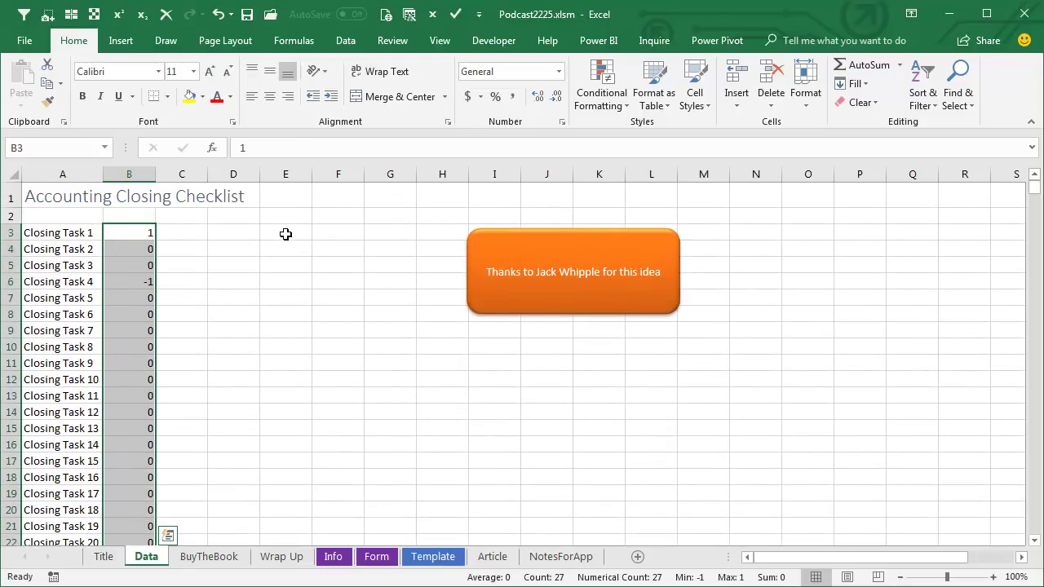
left_click(611, 106)
mouse_move(631, 278)
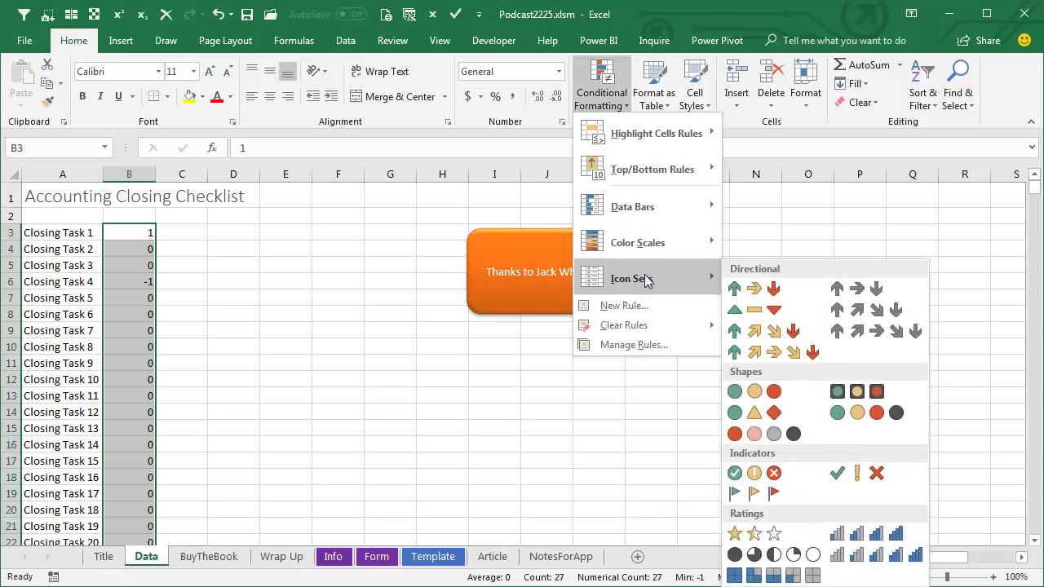
left_click(841, 477)
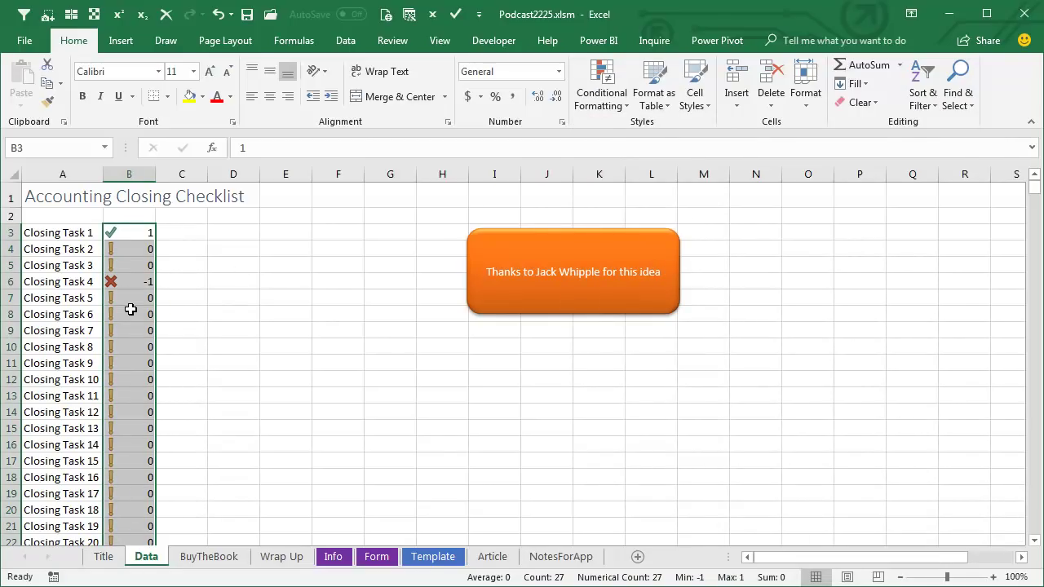
Open the icon set rule for editing from Manage Rules.
left_click(601, 96)
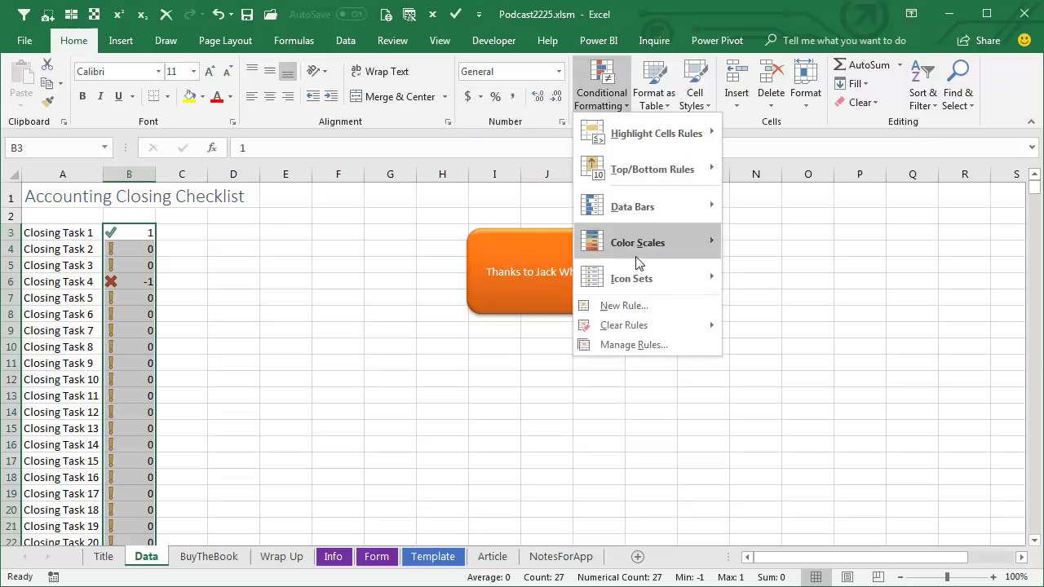
left_click(624, 345)
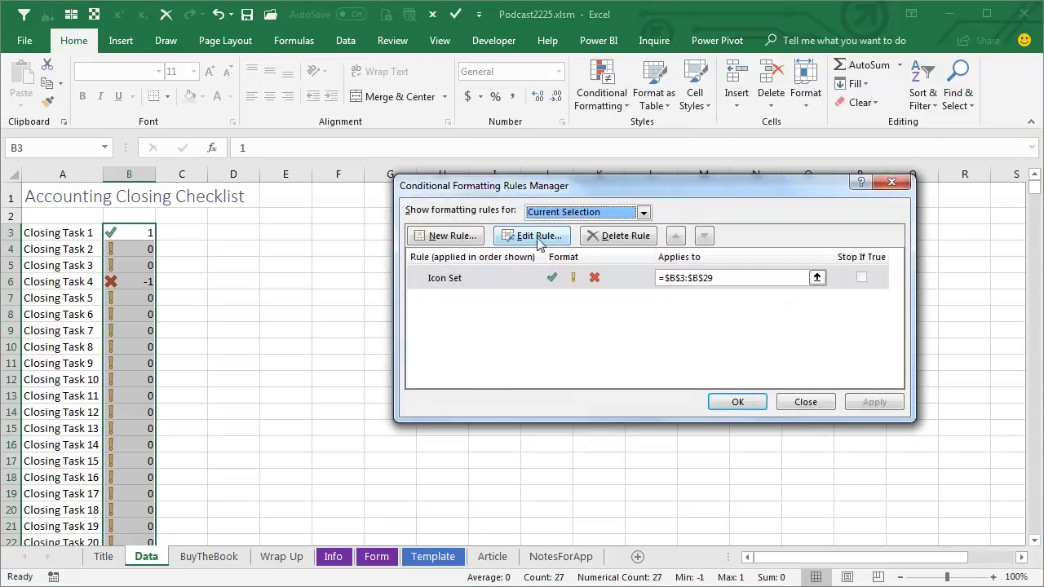
left_click(538, 237)
left_click_drag(558, 129, 298, 85)
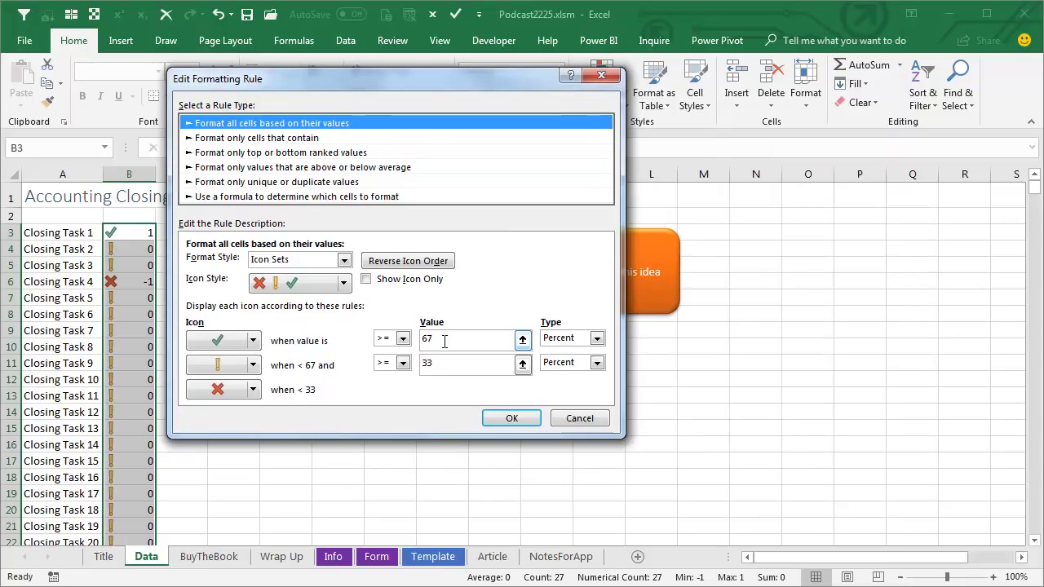
Change both threshold types to Number and set the check threshold to 1.
left_click(597, 338)
left_click(562, 354)
left_click(597, 362)
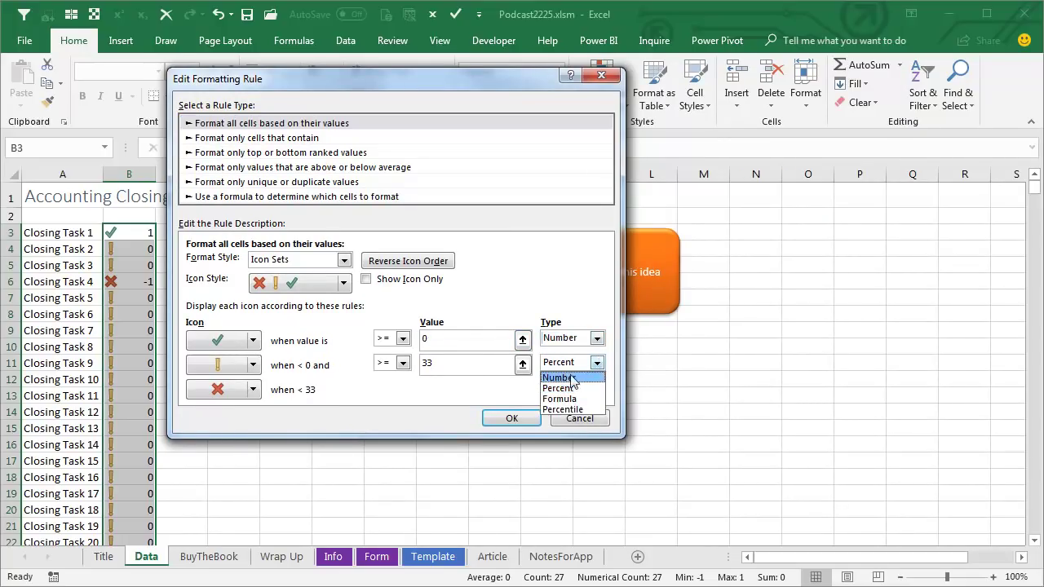
left_click(563, 377)
left_click(456, 341)
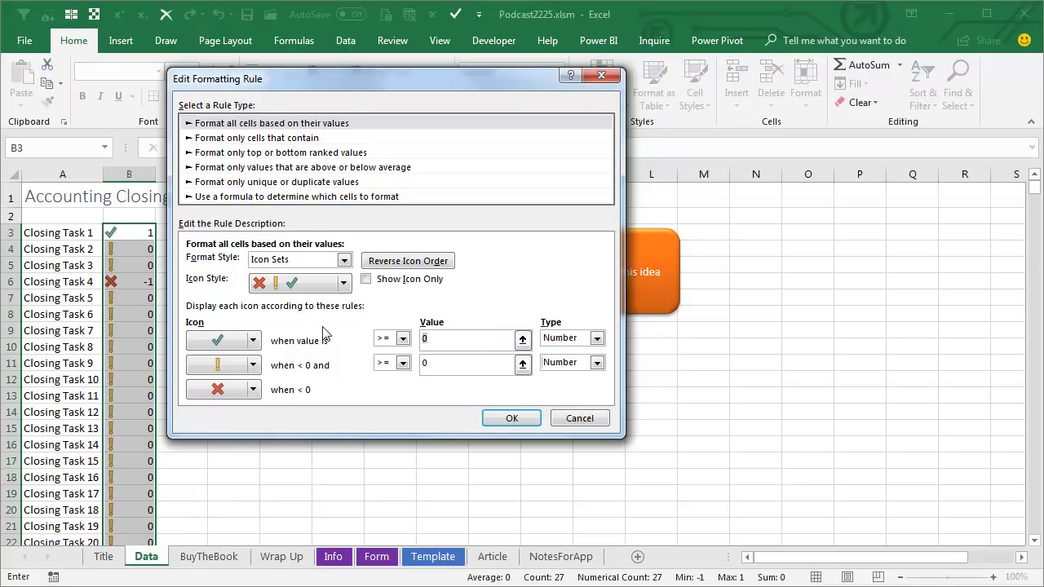
type("1")
key("Tab")
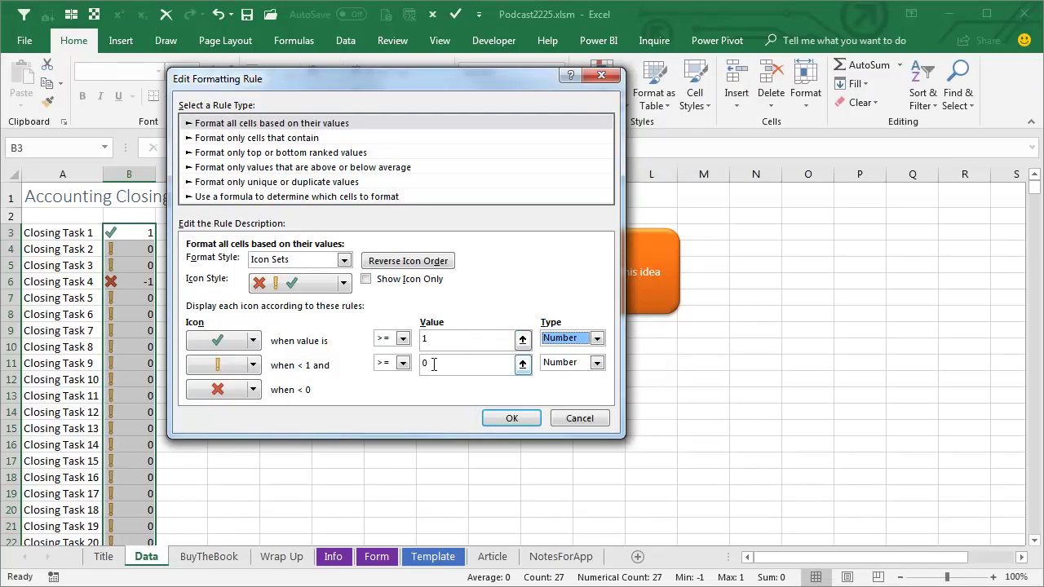
Use a white circle for the middle icon and a yellow dash for the bottom icon.
left_click(254, 365)
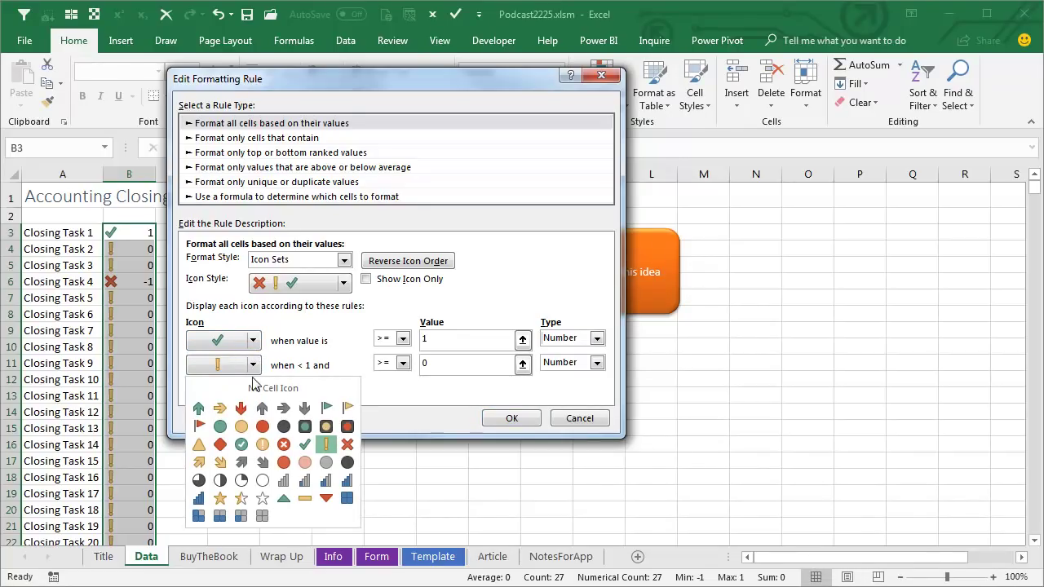
left_click(263, 482)
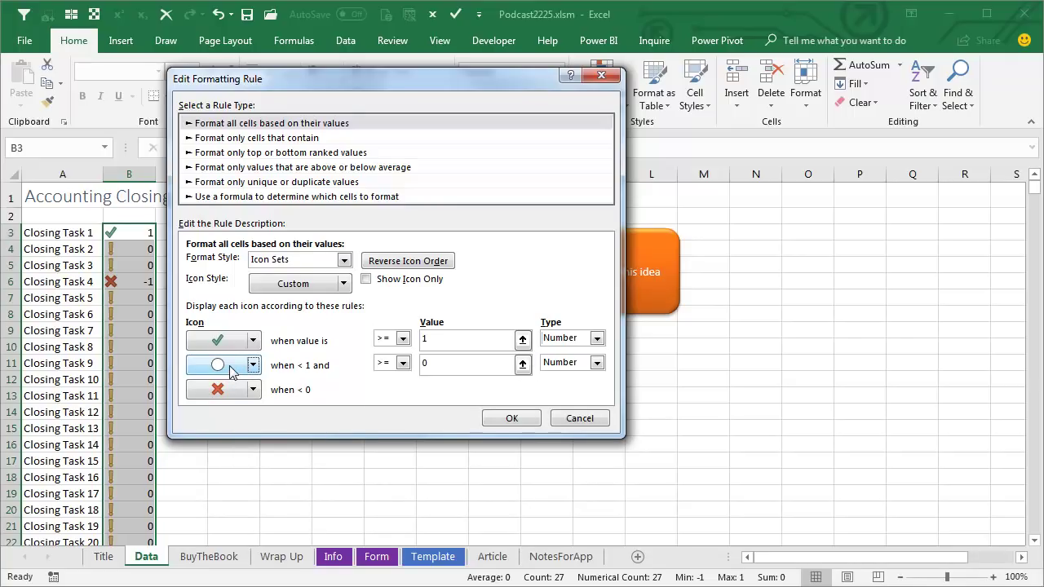
left_click(256, 389)
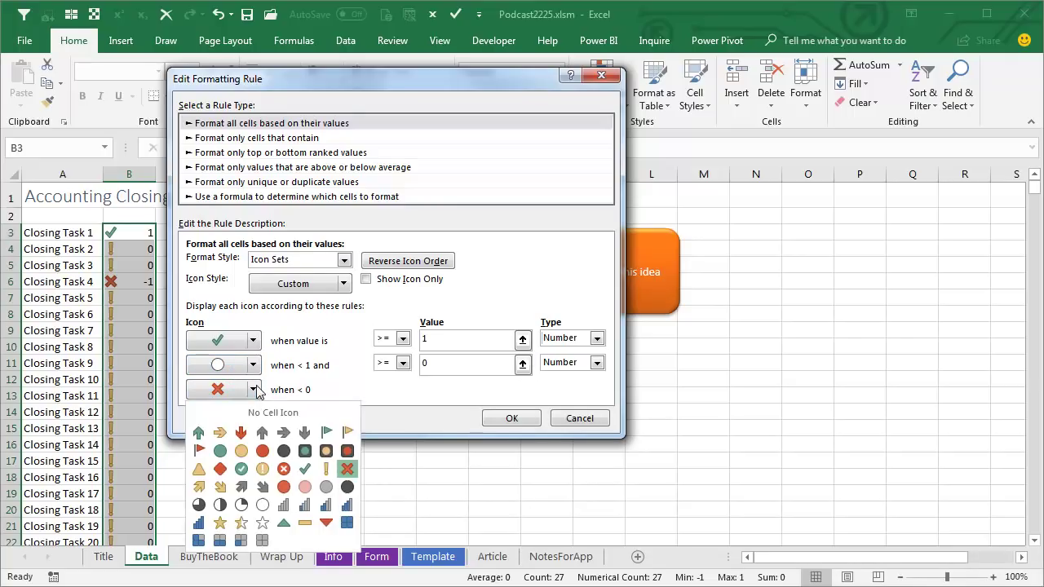
left_click(304, 523)
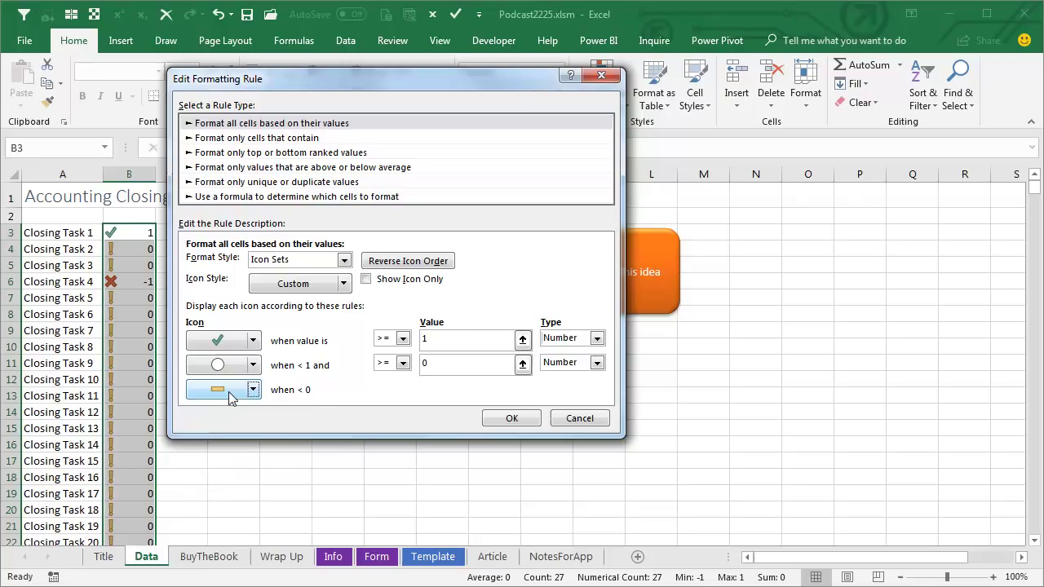
left_click(512, 419)
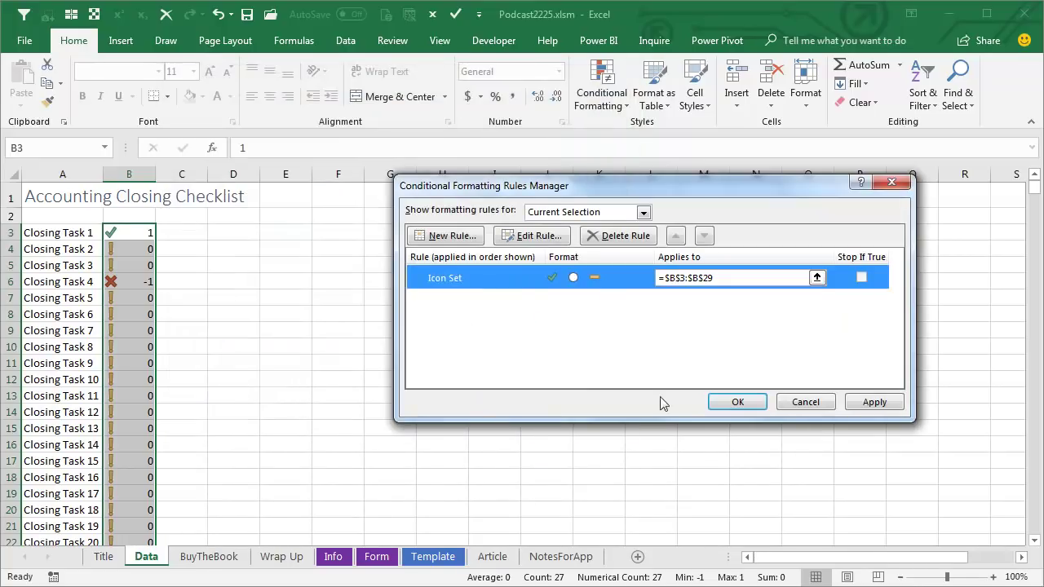
Apply the updated icon rule and return to the status column.
left_click(724, 401)
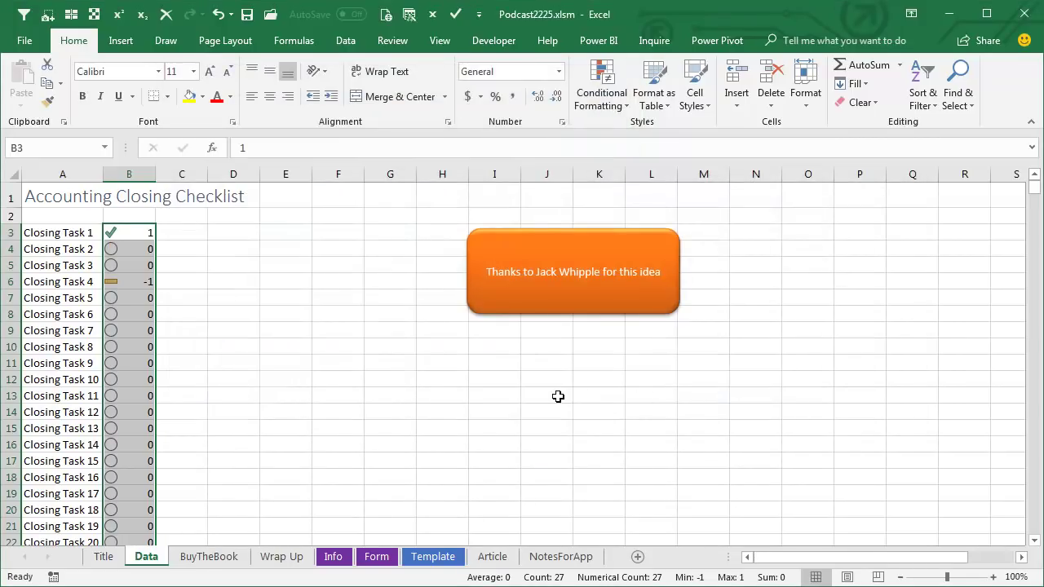
left_click(131, 249)
scroll(356, 408, "up", 5)
scroll(359, 420, "up", 1)
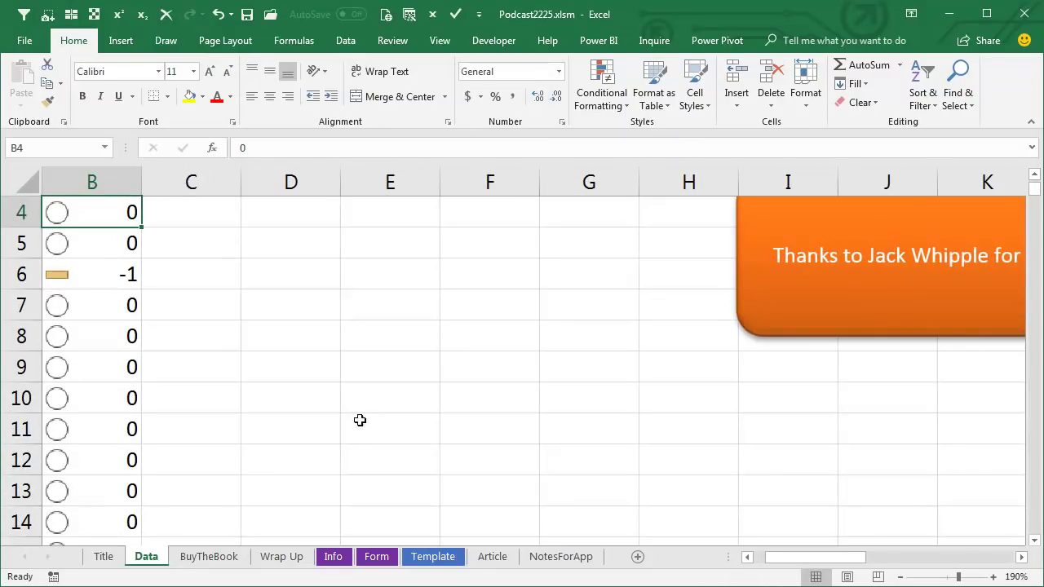
left_click(746, 557)
scroll(555, 421, "up", 1)
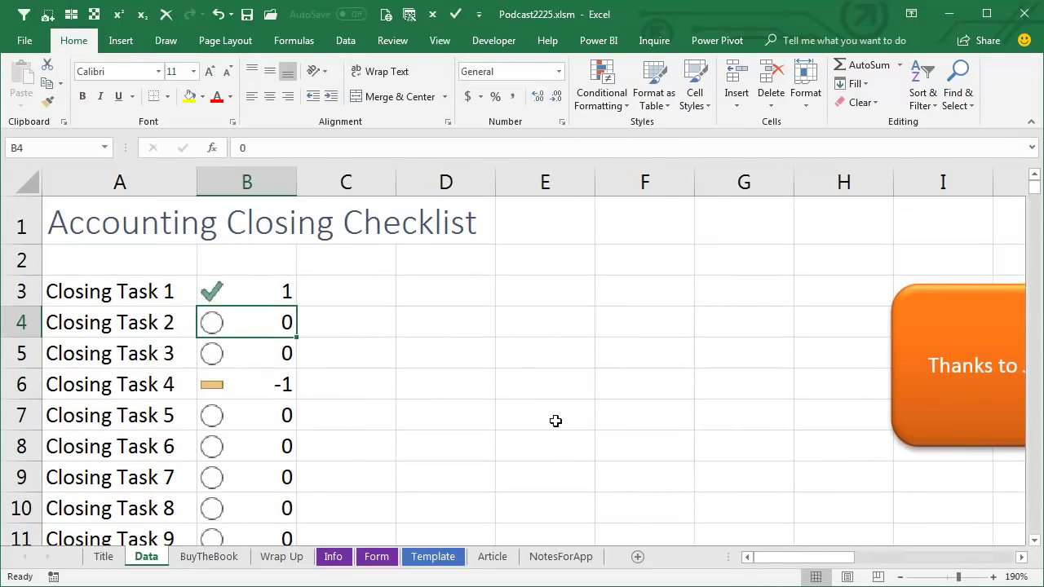
Enter test statuses, setting Closing Task 5 to -1 and Closing Task 2 back to 0.
type("1")
key("Return")
key("Down")
key("Down")
key("Down")
type("1")
key("Return")
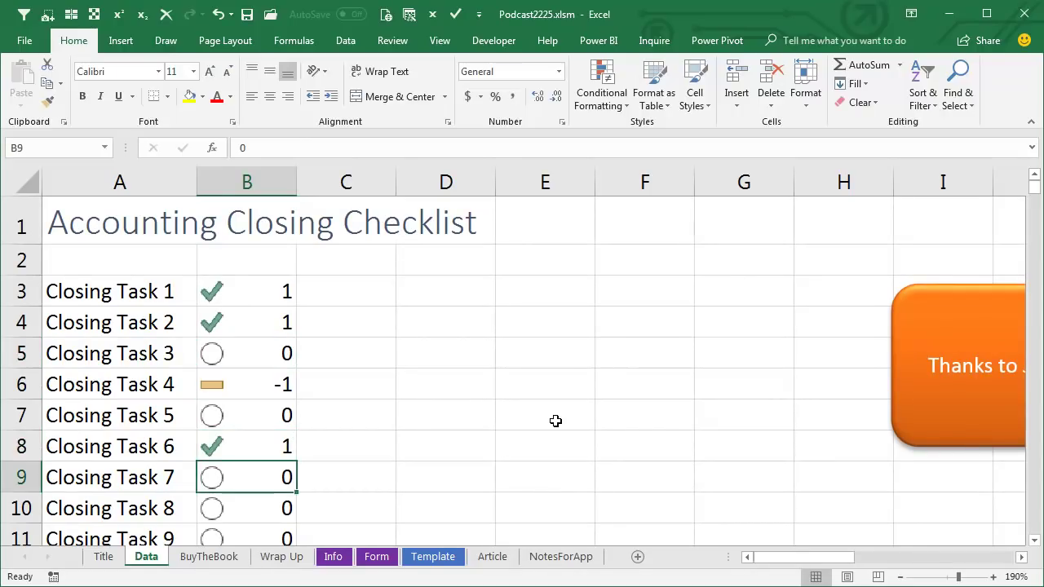
key("Up")
key("Up")
type("-1")
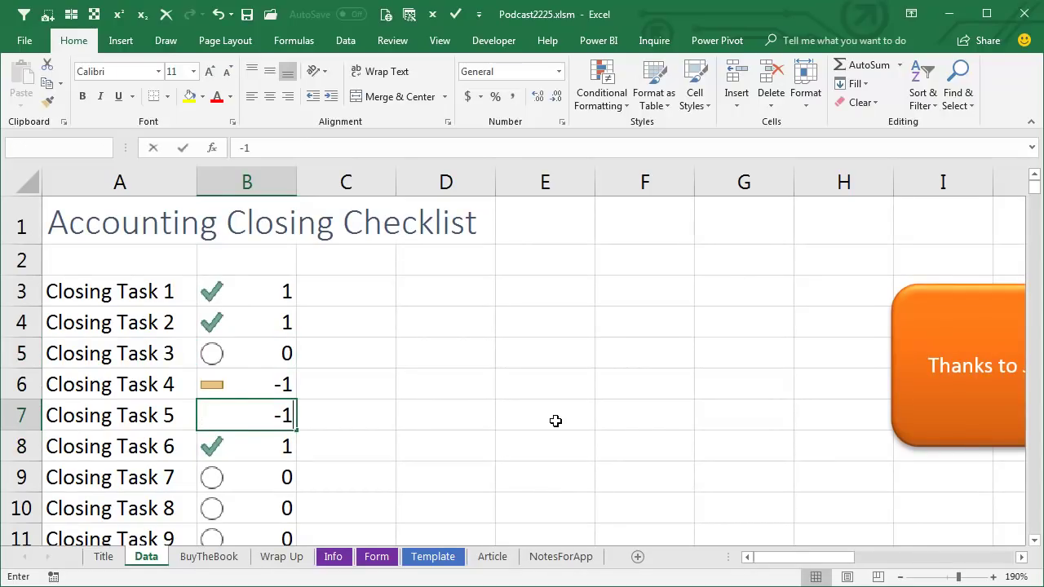
key("Return")
key("Up")
key("Up")
key("Up")
key("Up")
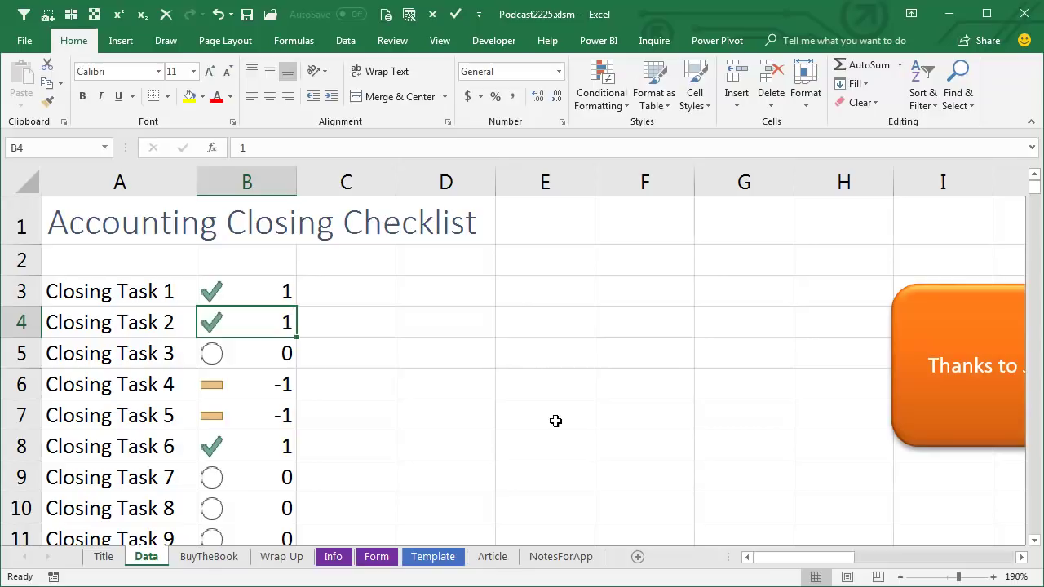
type("0")
key("Return")
key("Up")
key("Up")
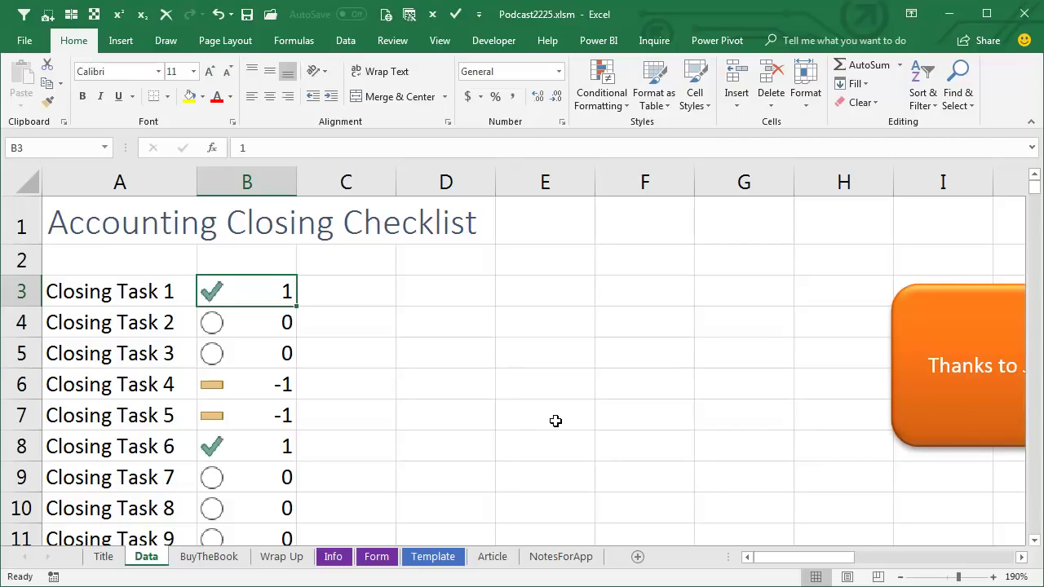
Turn on Show Icon Only in the icon set rule to hide the column B numbers.
left_click(612, 102)
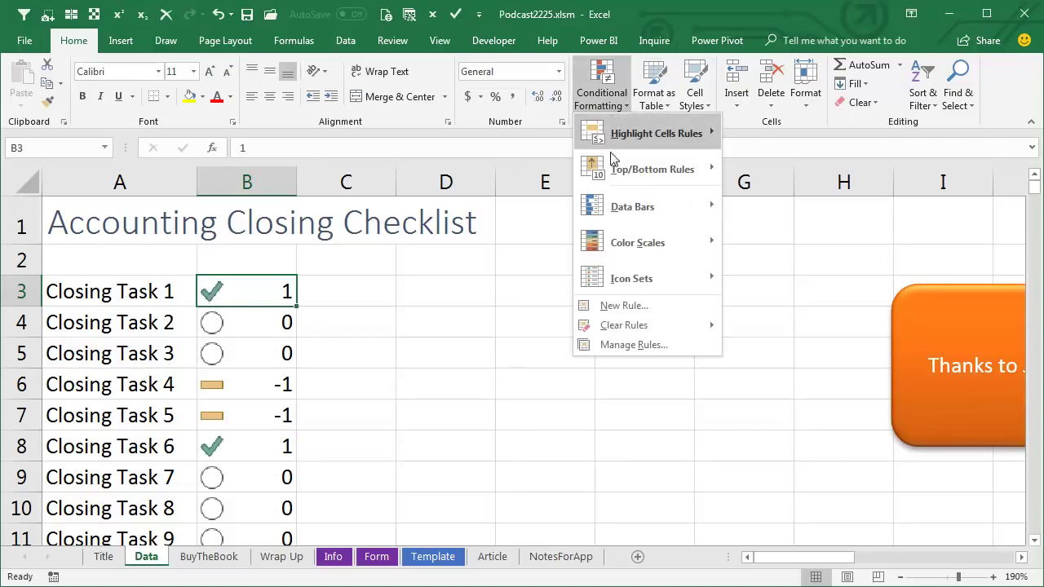
left_click(624, 345)
left_click(538, 280)
left_click(532, 240)
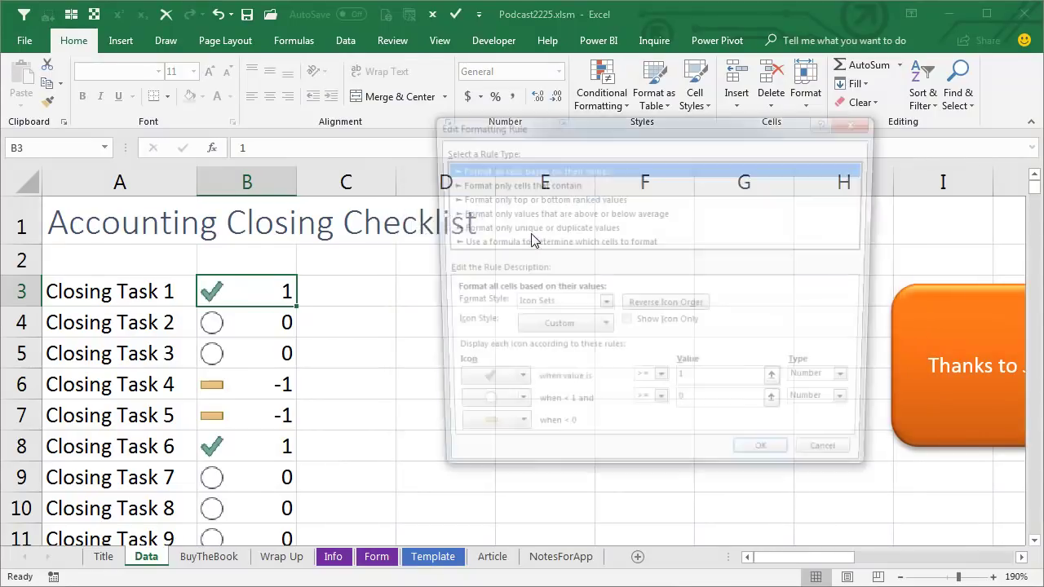
left_click(627, 326)
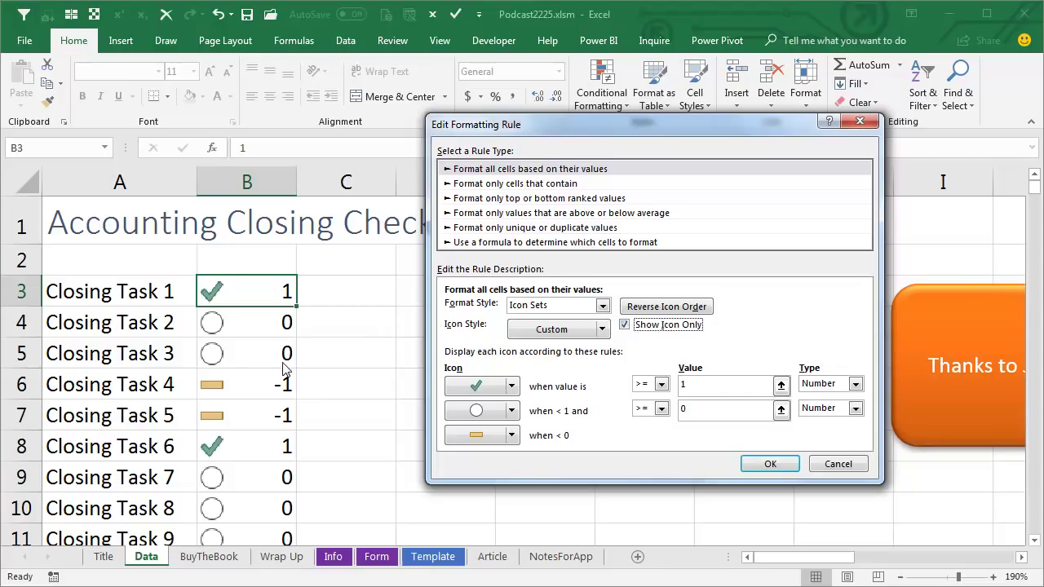
left_click(765, 464)
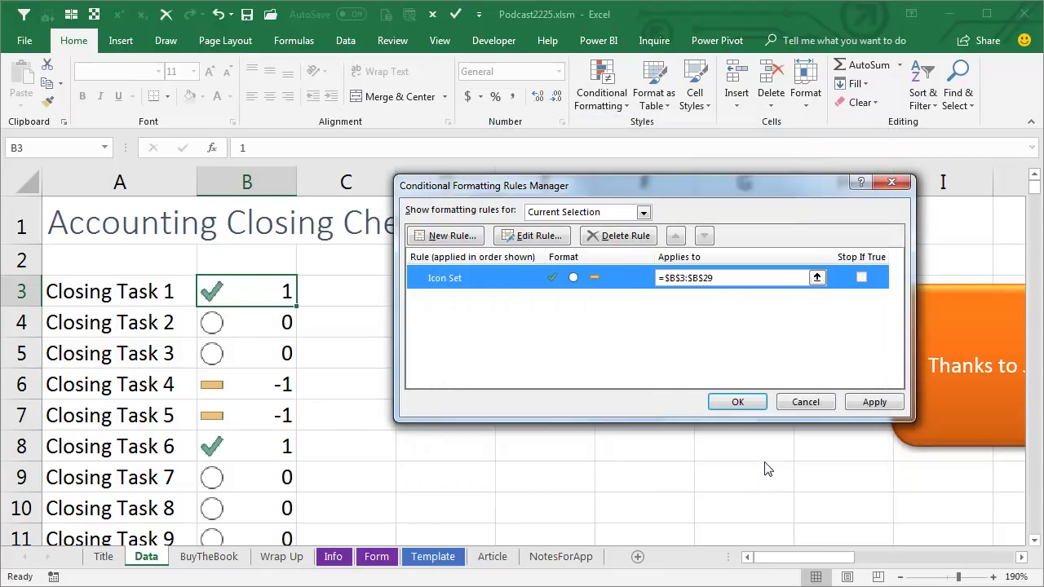
left_click(738, 402)
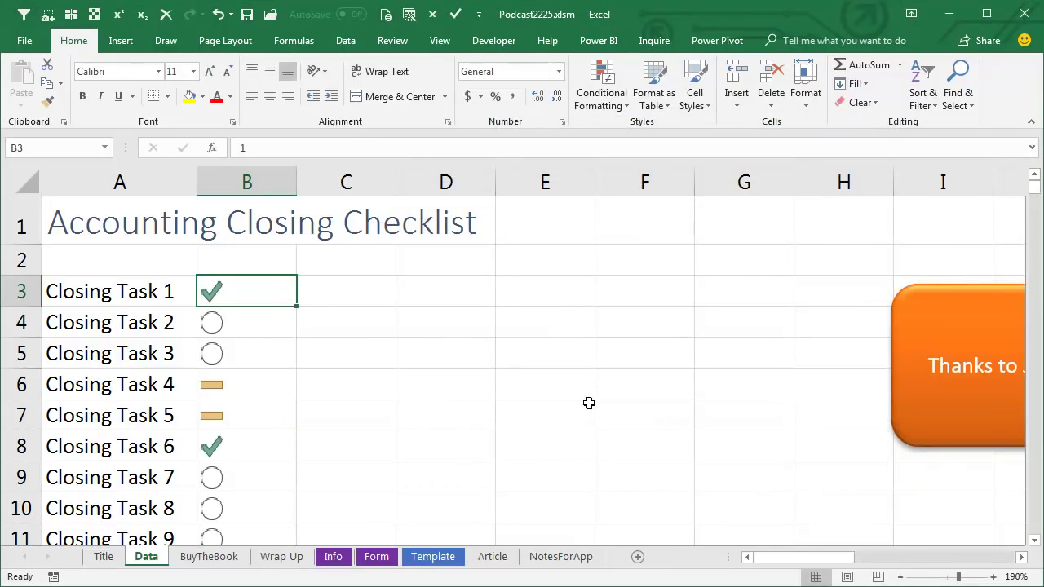
Enter statuses 1, -1 and 0 for Closing Tasks 2, 3 and 4.
key("Return")
type("1")
key("Return")
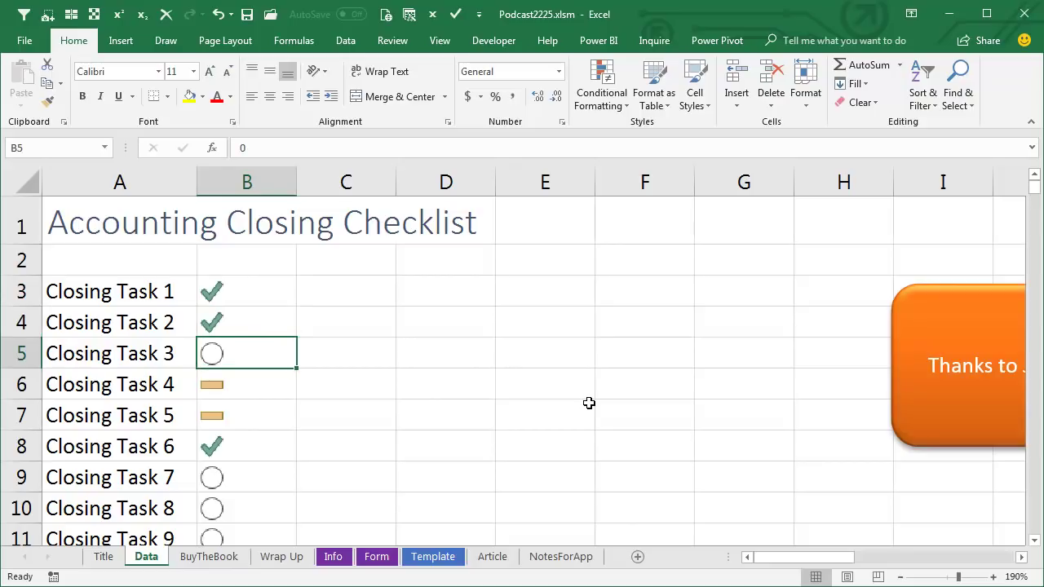
type("-1")
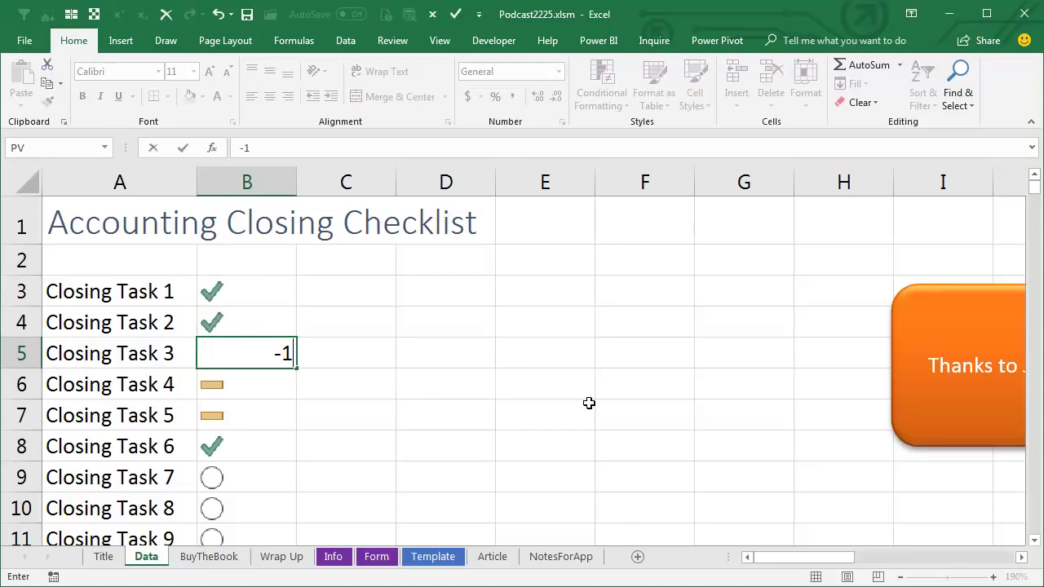
key("Up")
key("Down")
key("Down")
type("0")
key("Return")
key("Up")
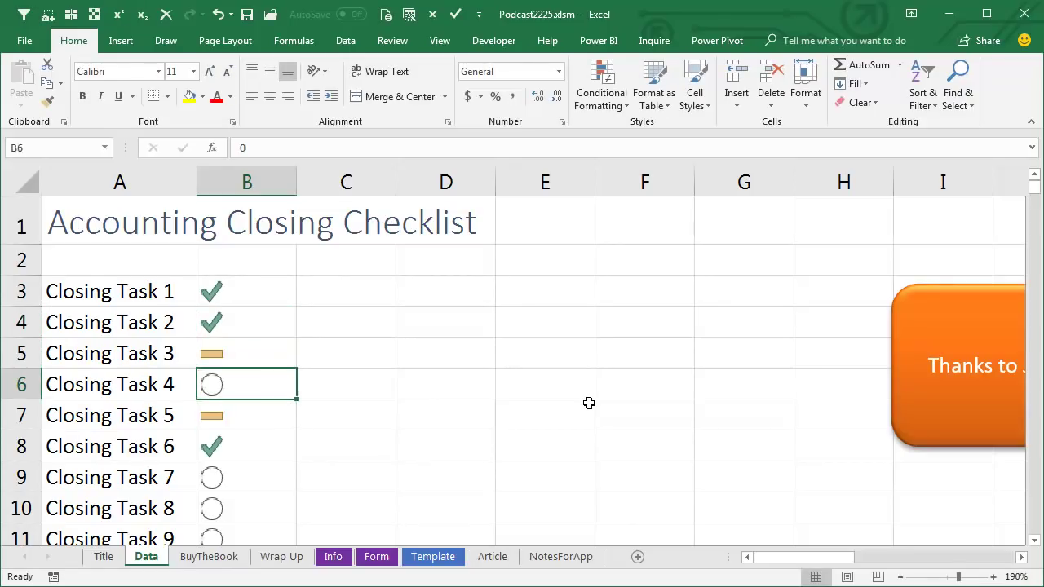
key("Up")
key("Up")
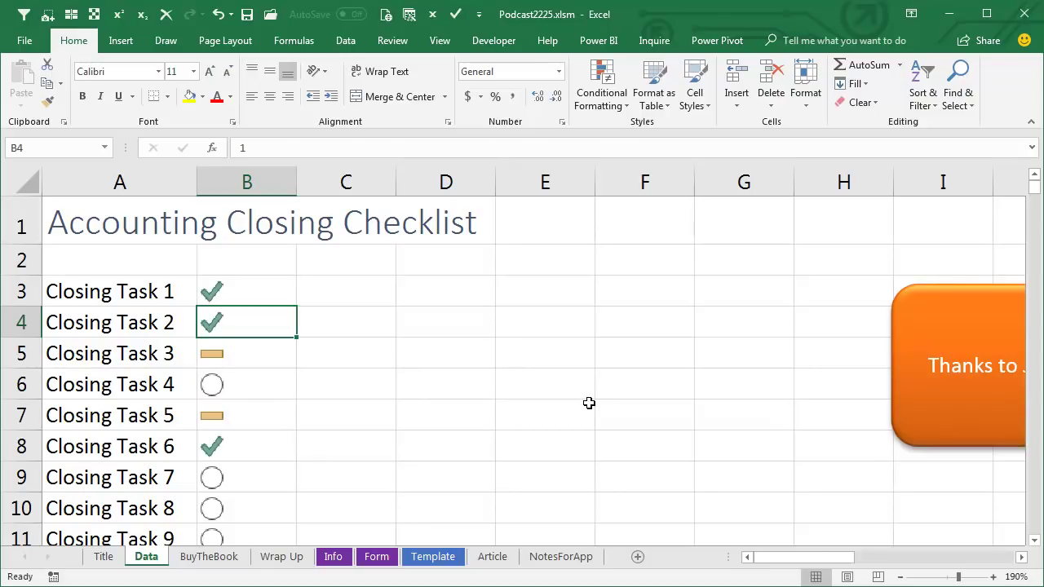
Select the task names in column A from A3 downward.
left_click(104, 294)
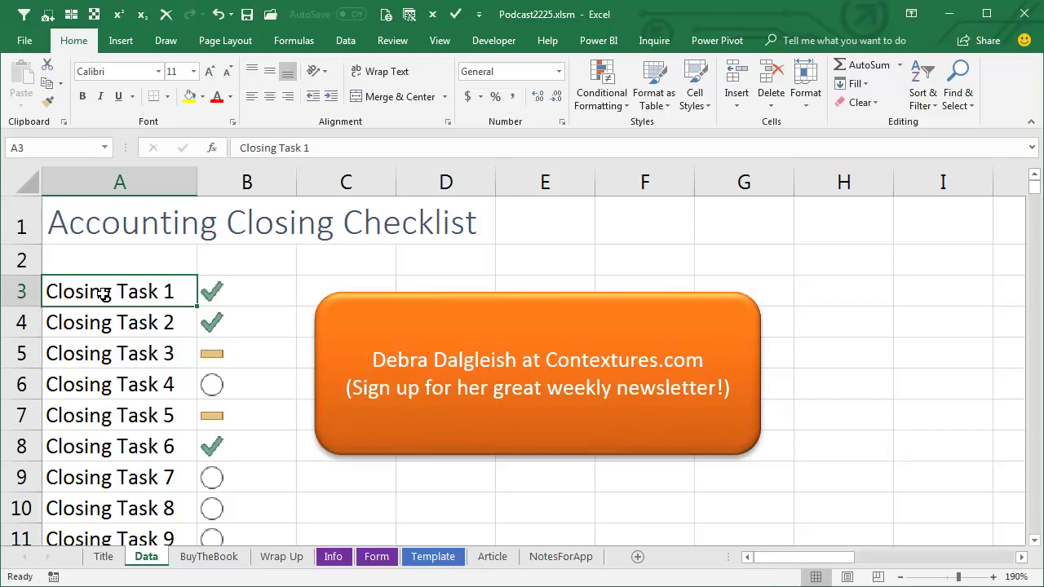
key("ctrl+shift+Down")
scroll(104, 295, "up", 6)
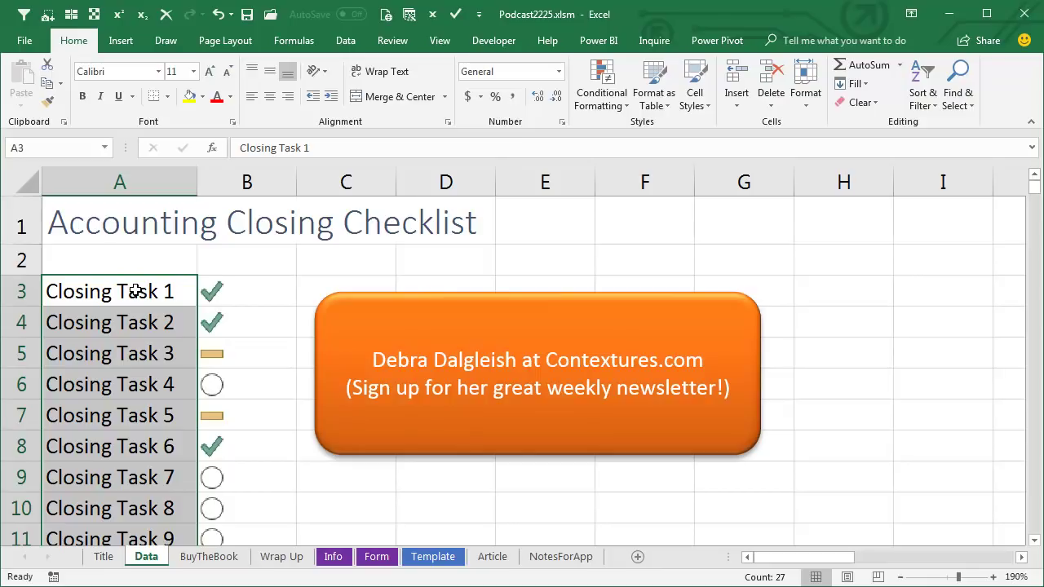
Add a formula rule =B3=1 that applies strikethrough to the selected task names.
left_click(601, 104)
left_click(628, 305)
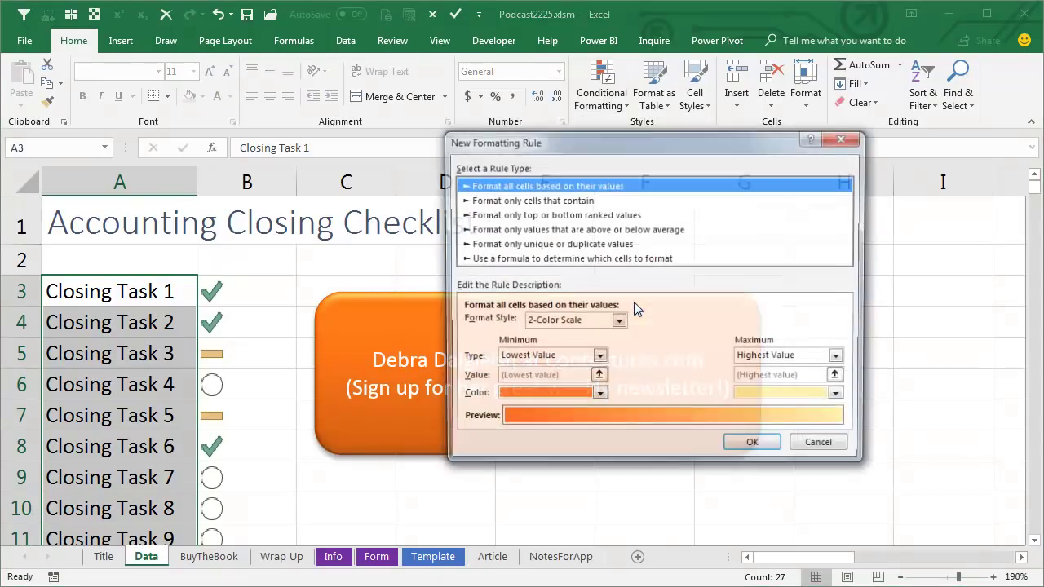
left_click(535, 259)
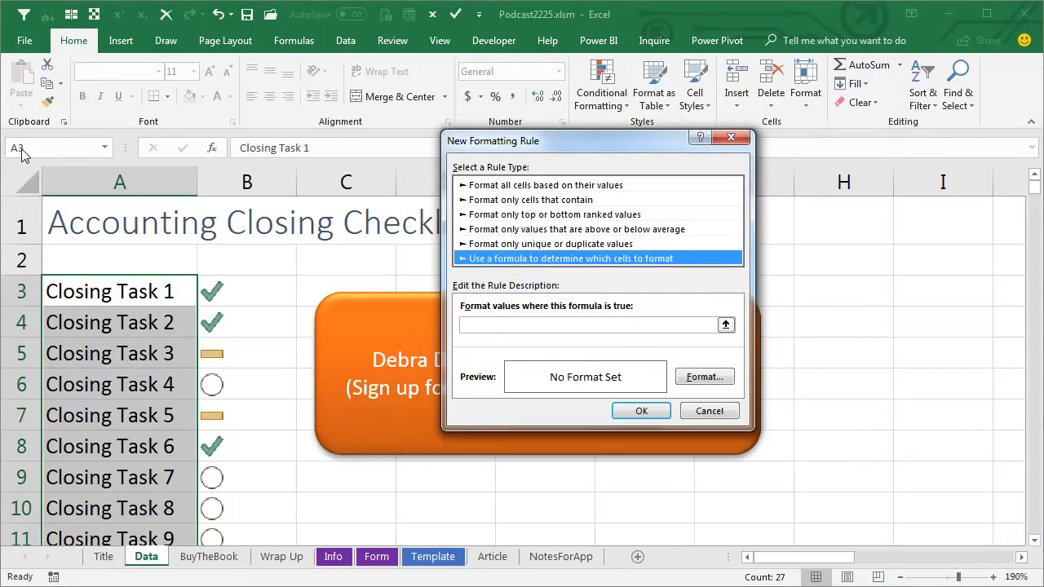
left_click(478, 323)
type("=B3=1")
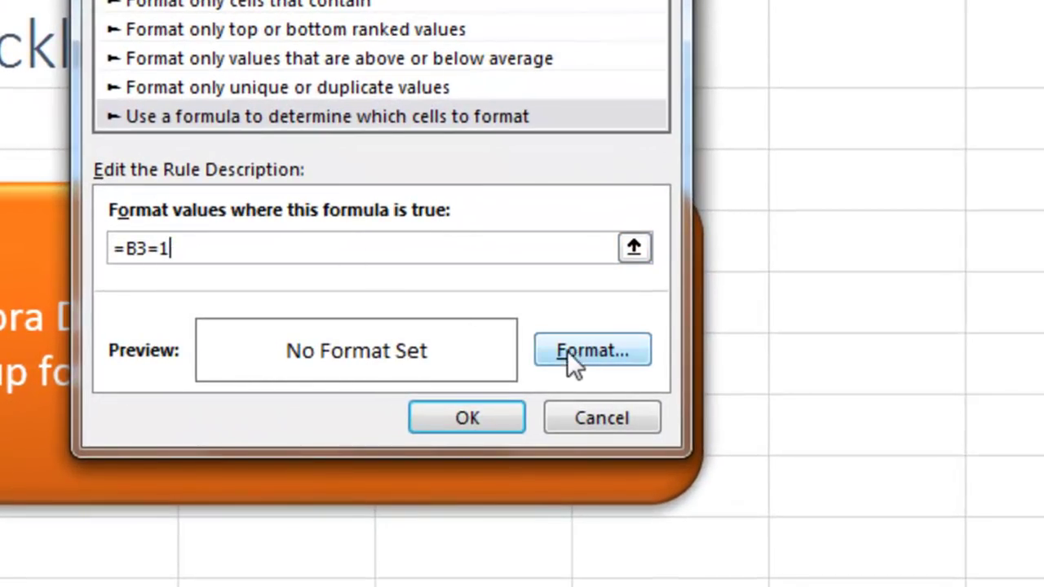
left_click(587, 353)
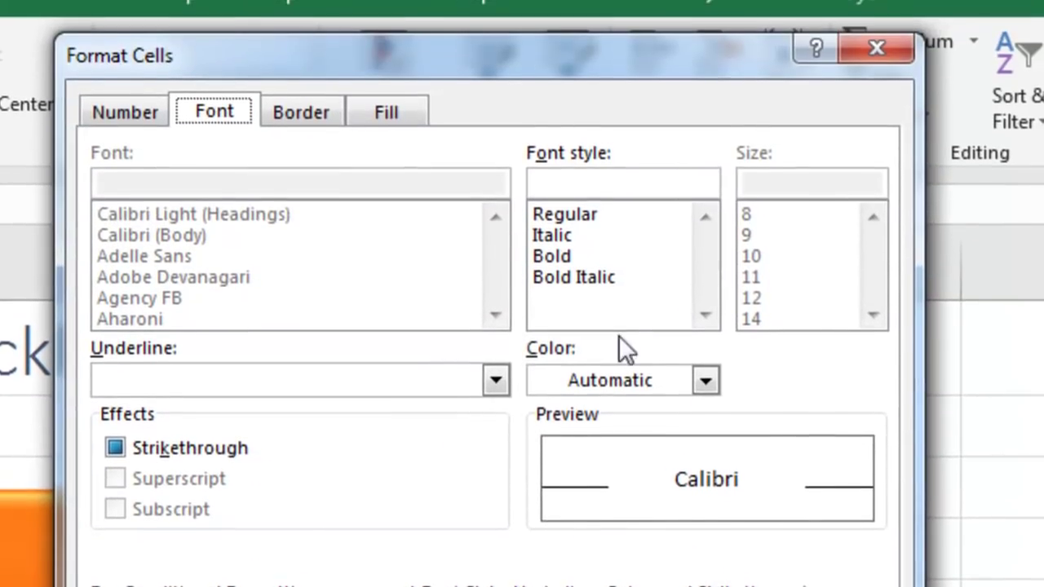
left_click(115, 449)
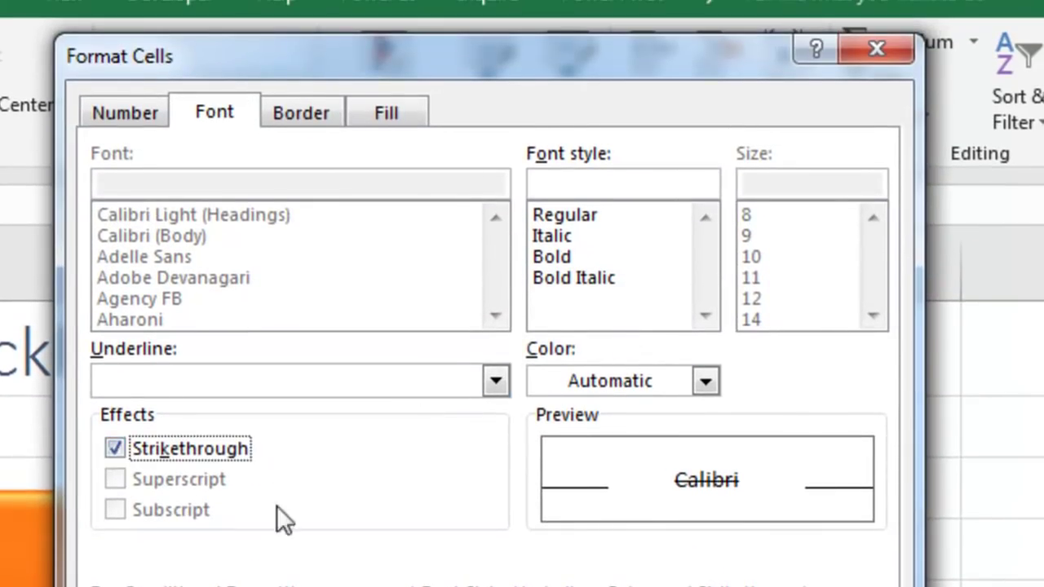
left_click(723, 580)
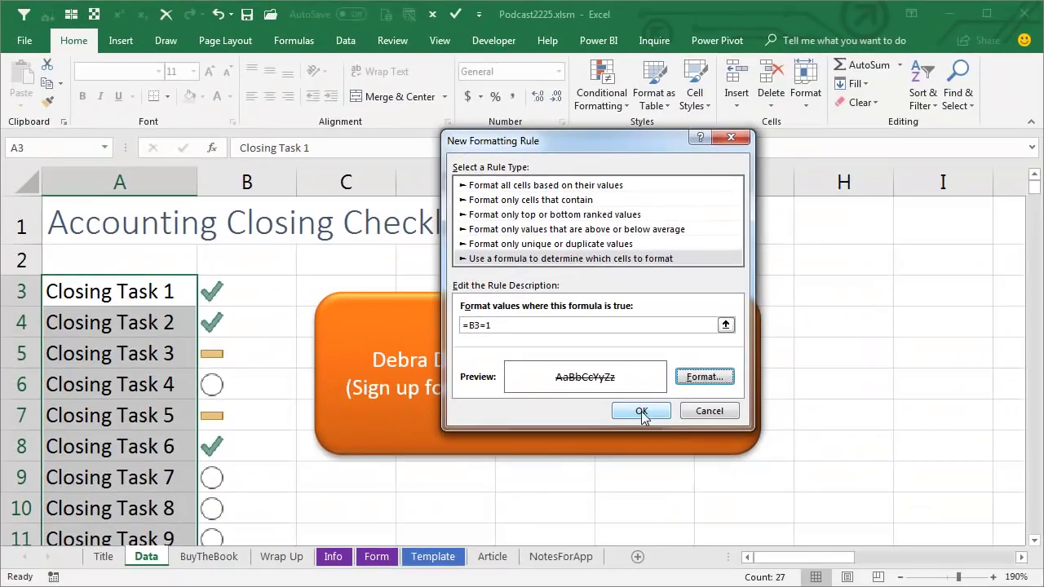
left_click(643, 412)
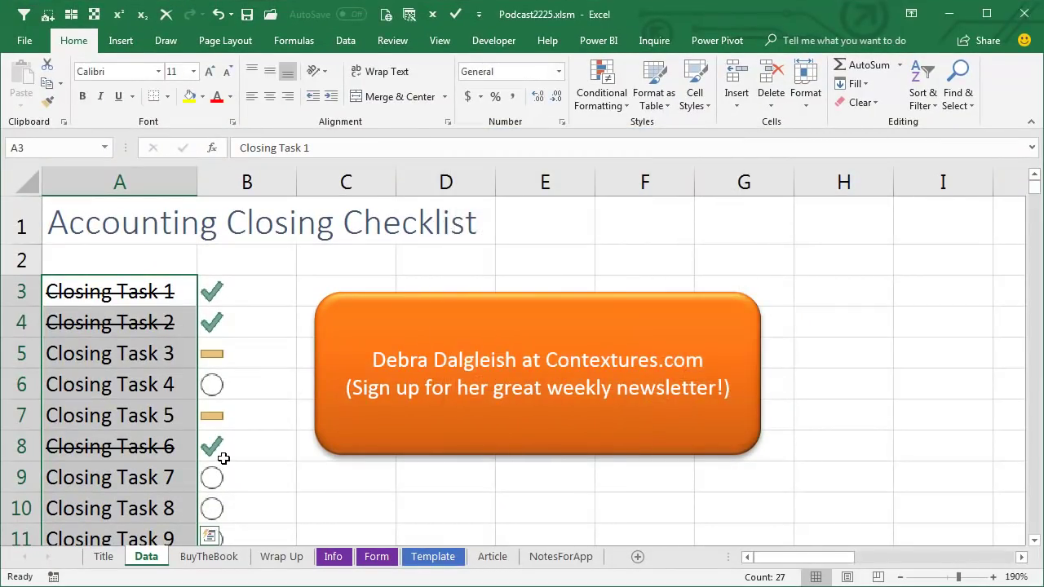
Enter 1 in B6 to check off Closing Task 4, then switch to the BuyTheBook sheet.
left_click(220, 388)
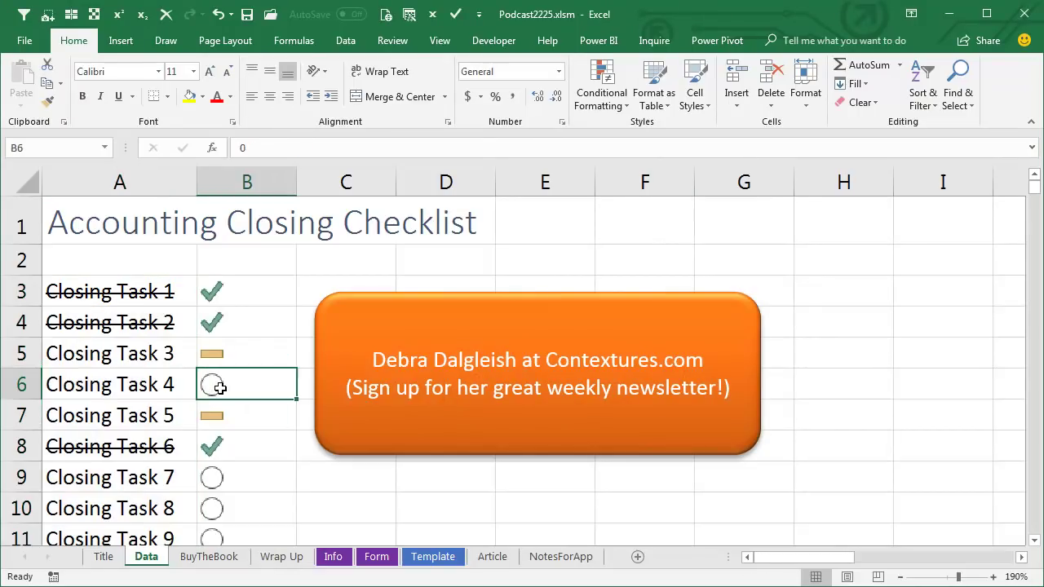
type("1")
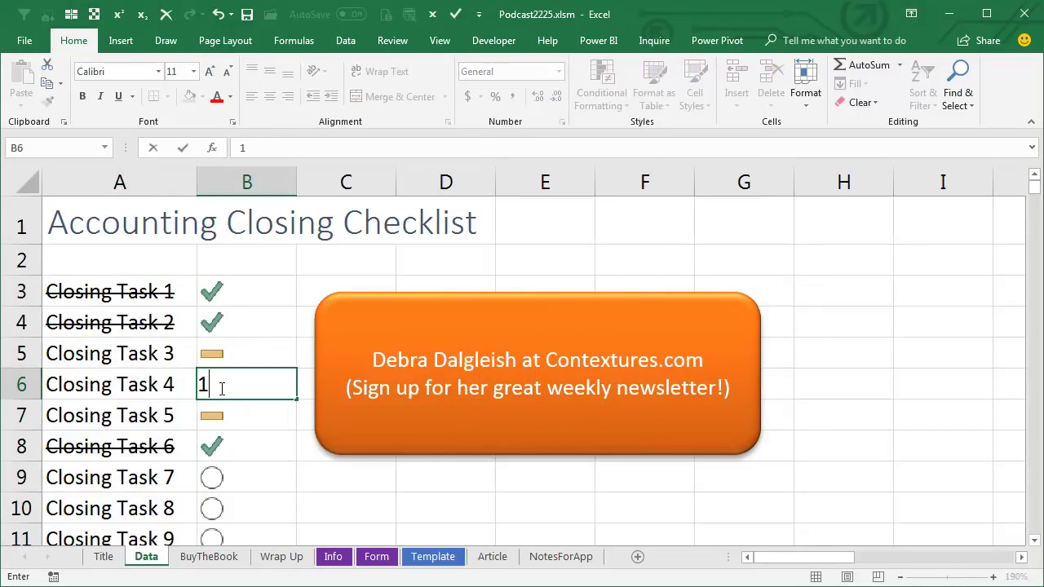
key("Return")
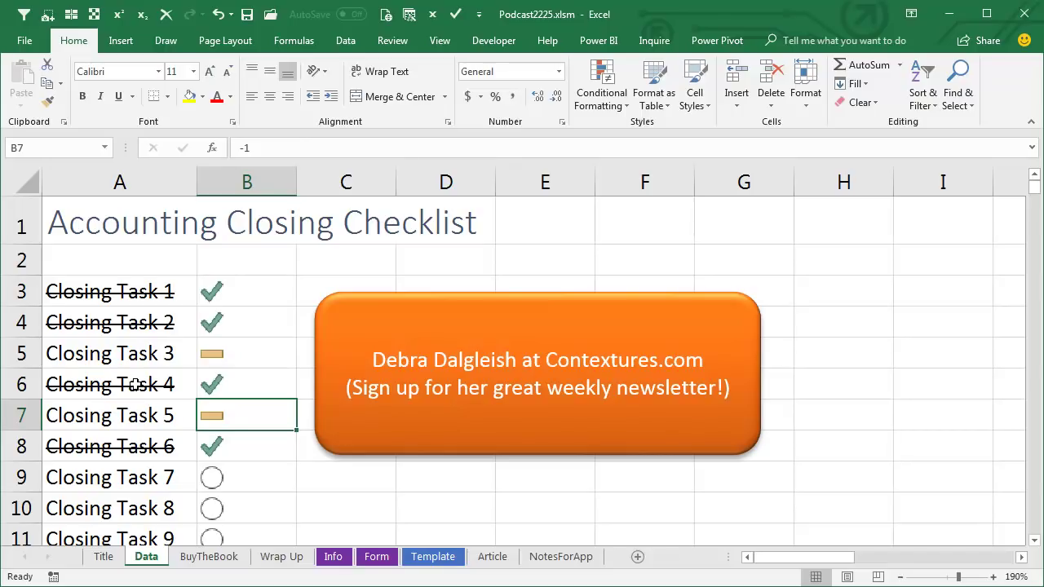
left_click(209, 556)
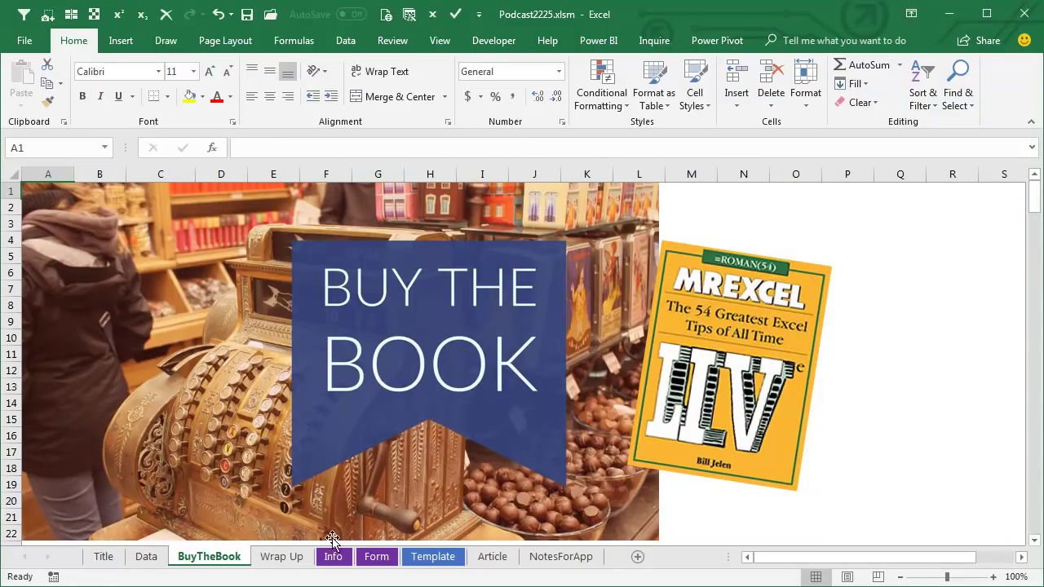
Switch to the Wrap Up sheet showing the episode's topics and download link.
left_click(288, 557)
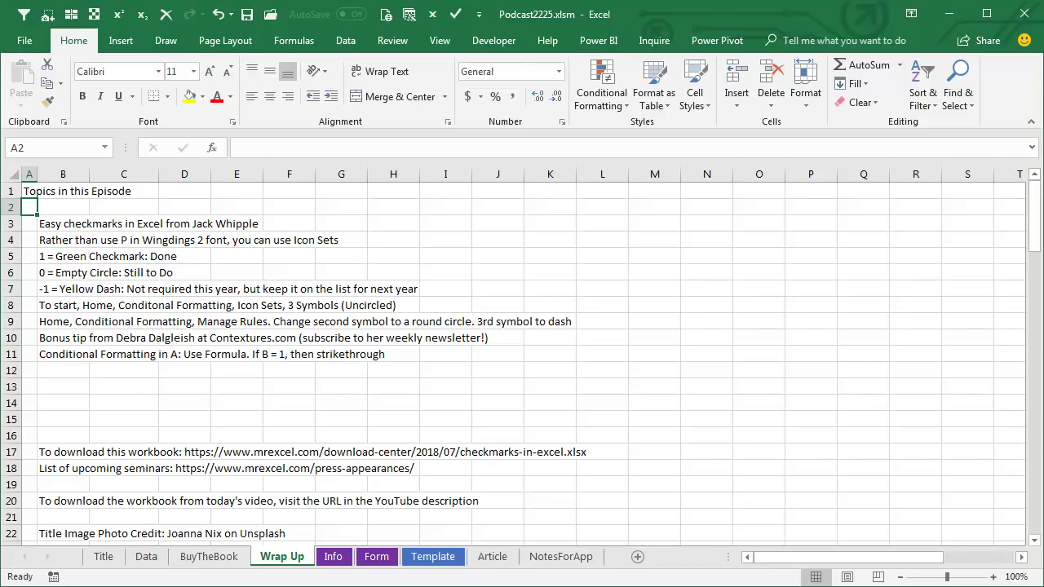
In a new blank workbook, enter four pipe characters '||||' into cell A1.
key("ctrl+n")
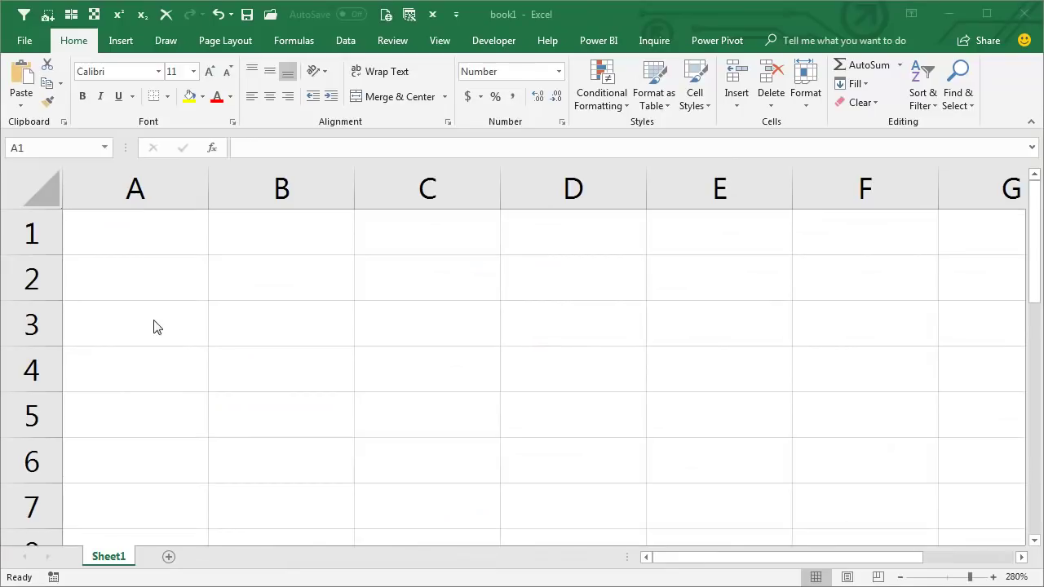
left_click(139, 234)
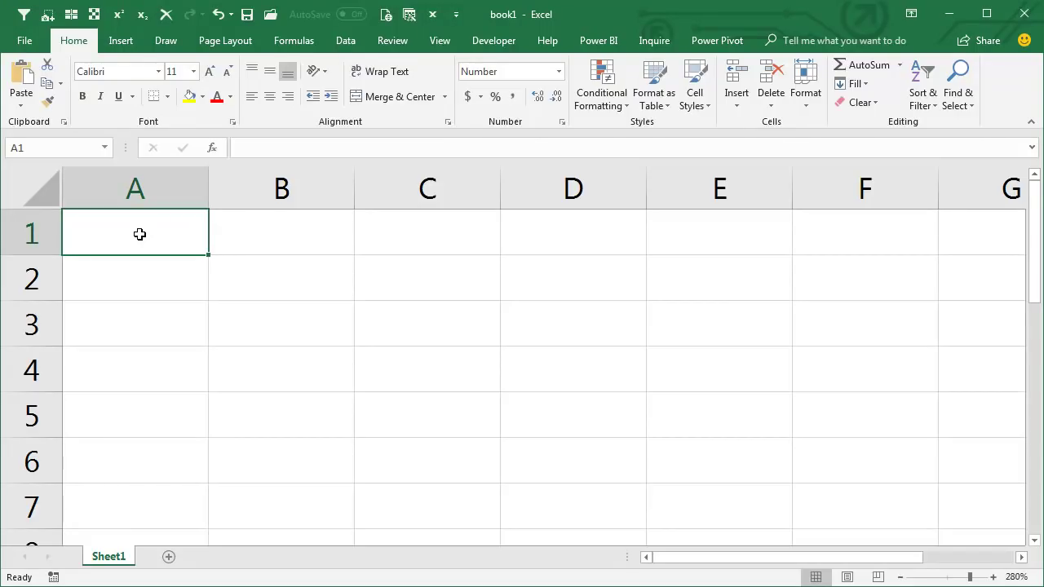
type("|")
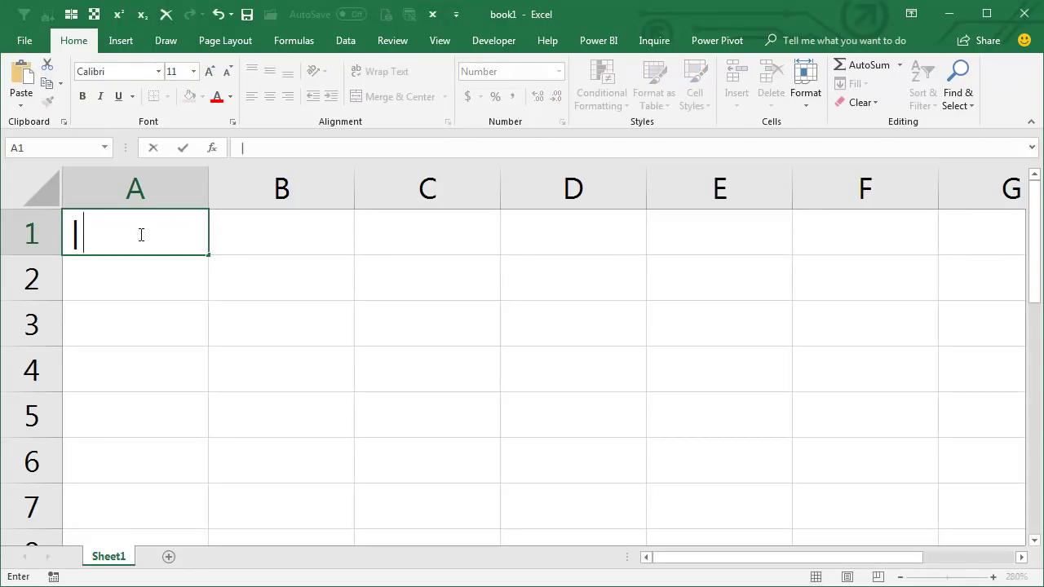
type("|||")
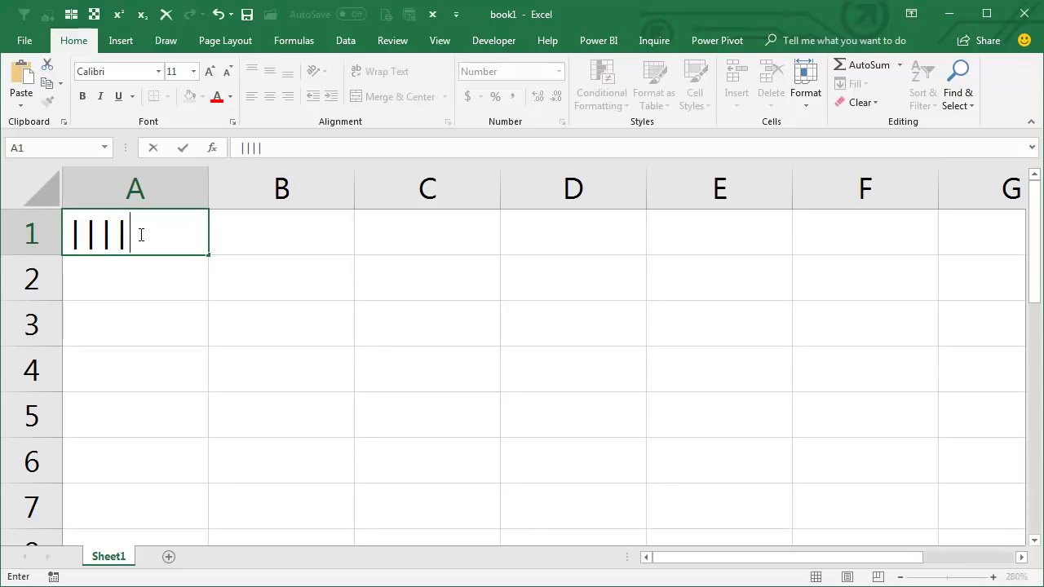
key("ctrl+Return")
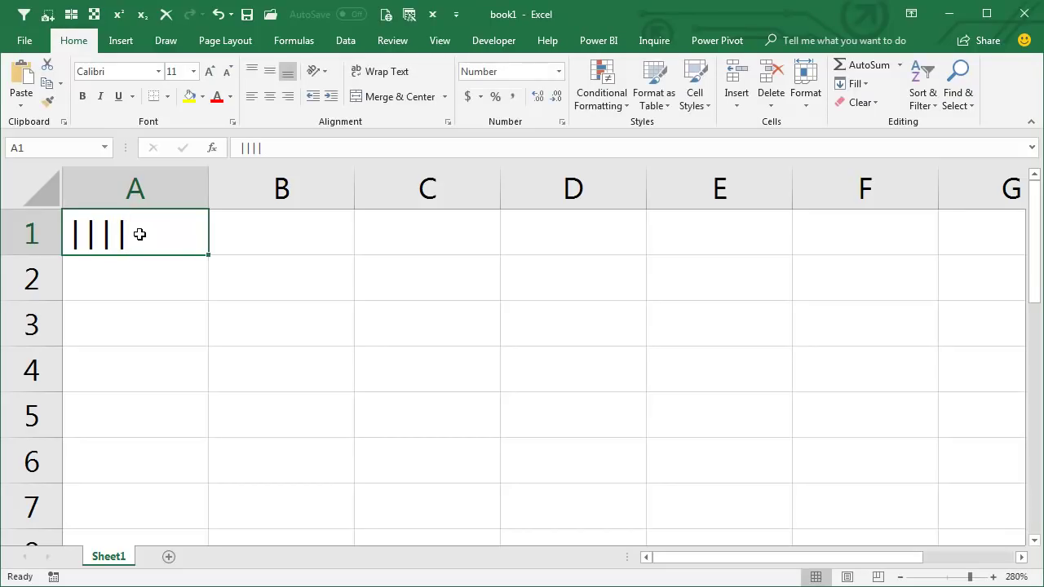